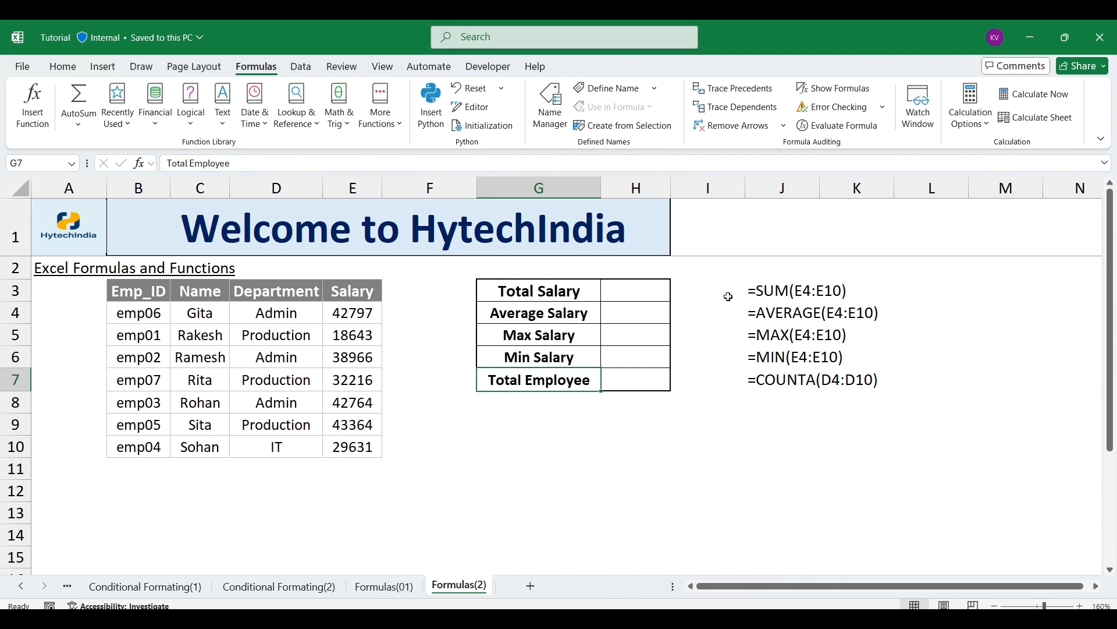
Step: Review the employee table B3:E10 and the SUM, AVERAGE, MAX, MIN and COUNTA example formulas in column J
drag(132, 297, 345, 447)
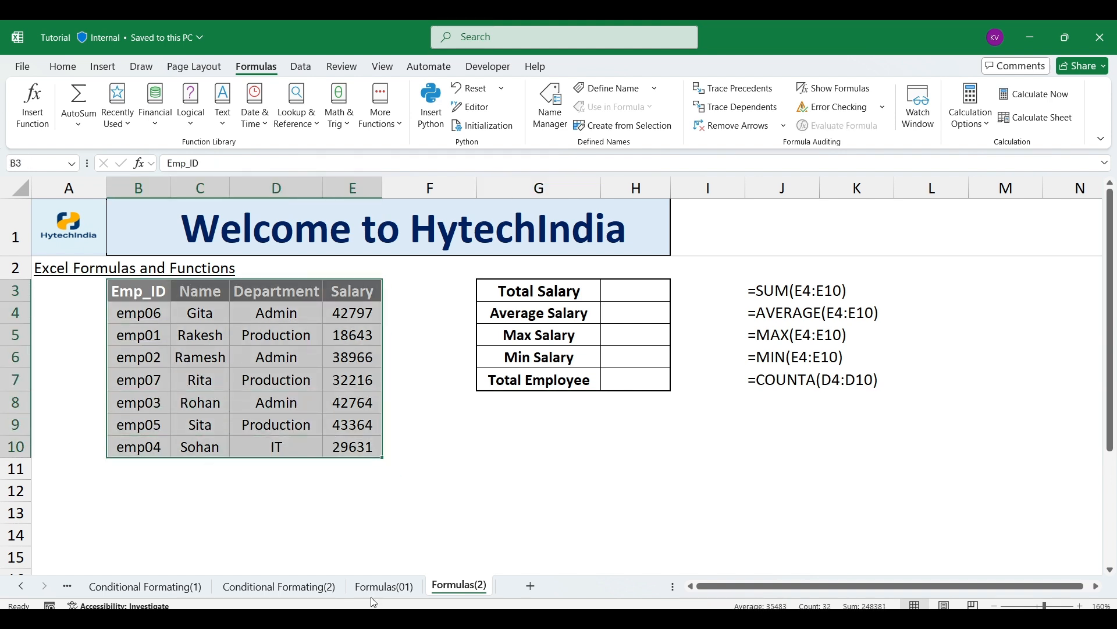
click(769, 293)
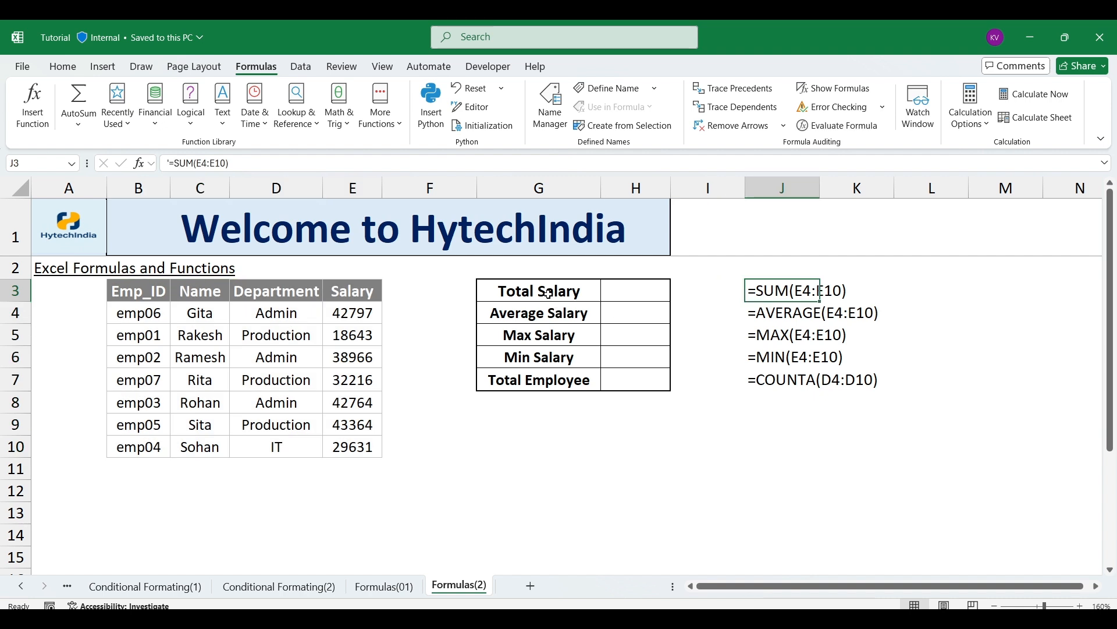
click(765, 316)
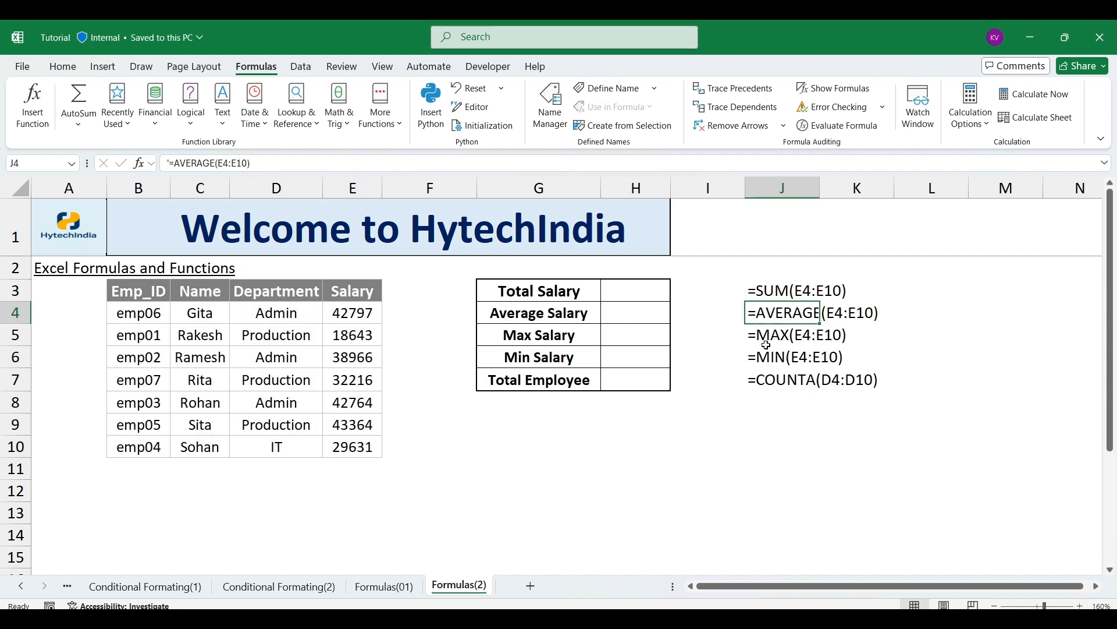
click(765, 342)
click(773, 357)
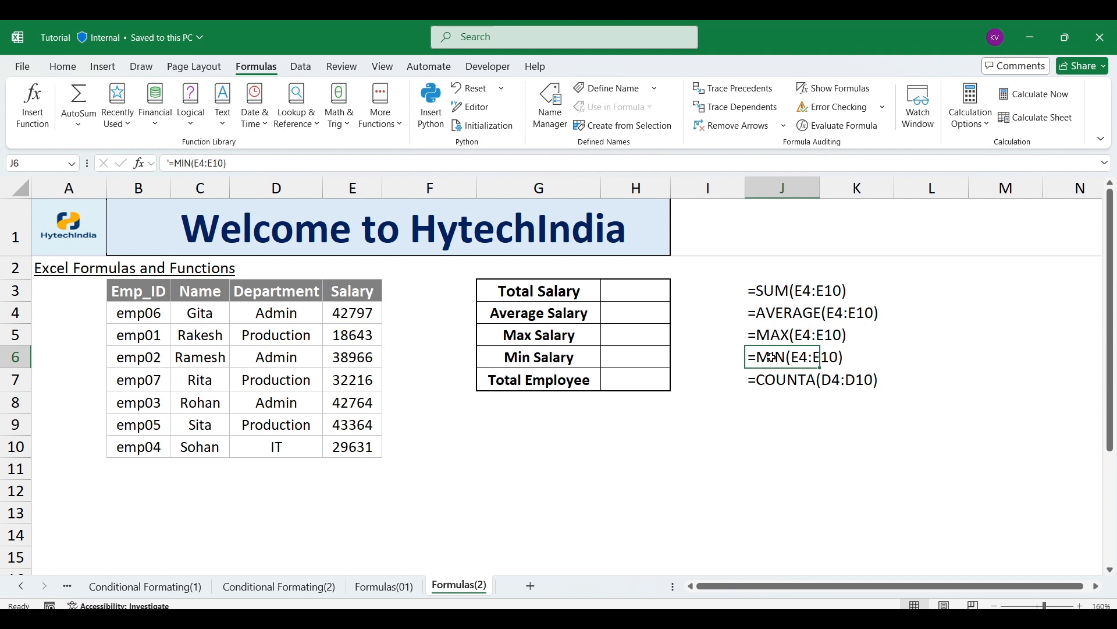
click(771, 379)
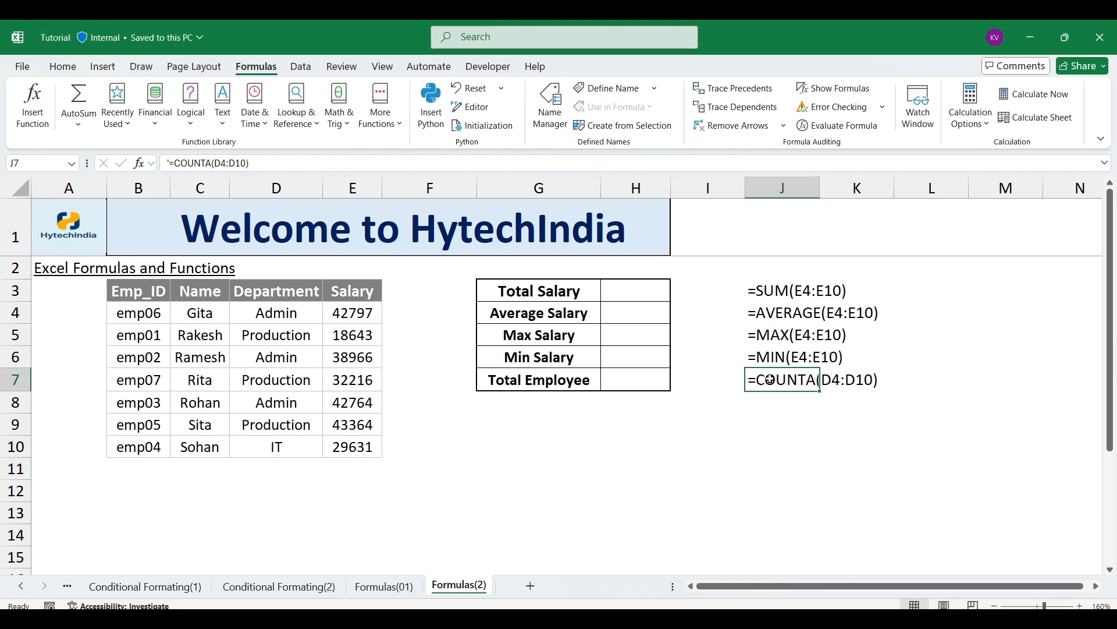
Step: Examine the Salary data in E4:E10 together with the Total Salary cell H3 that the sum belongs in
drag(352, 313, 356, 447)
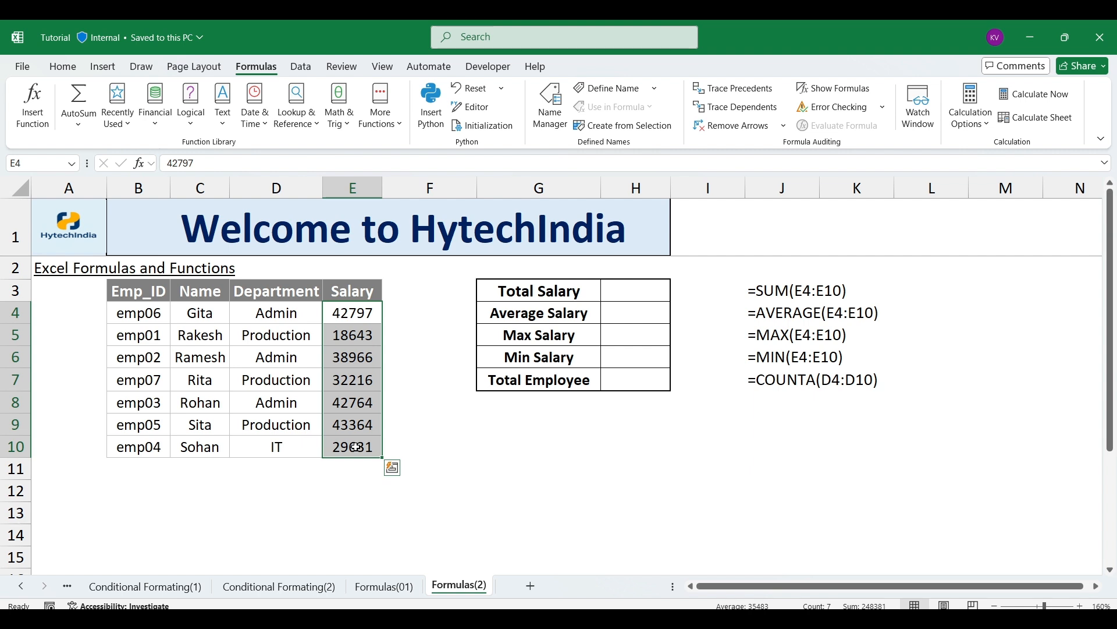
click(264, 297)
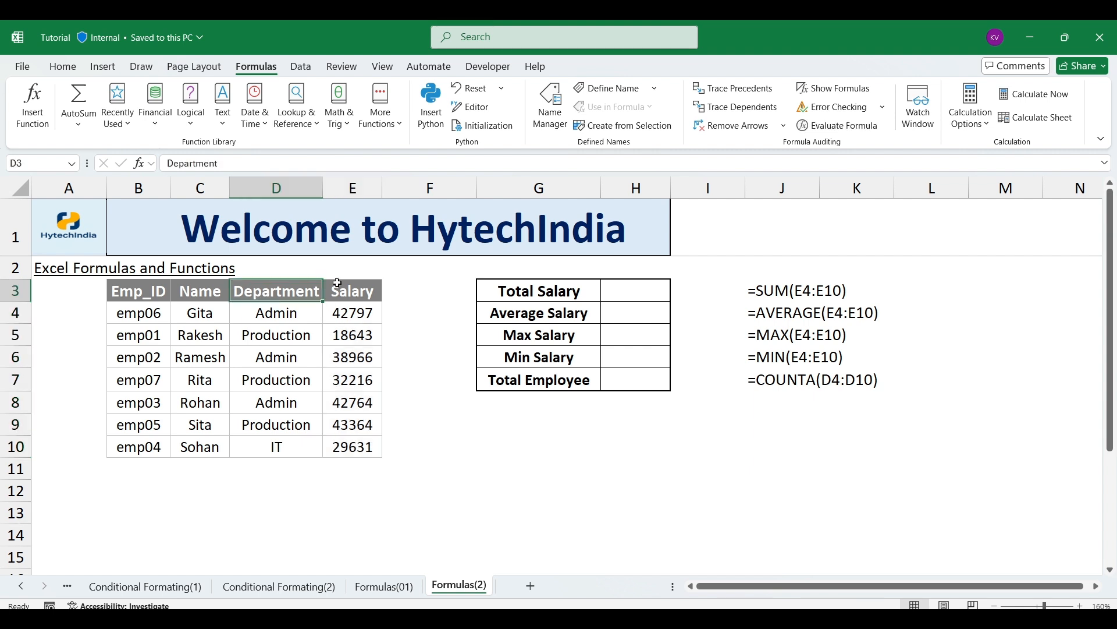
click(340, 287)
drag(358, 311, 347, 449)
click(353, 295)
click(593, 291)
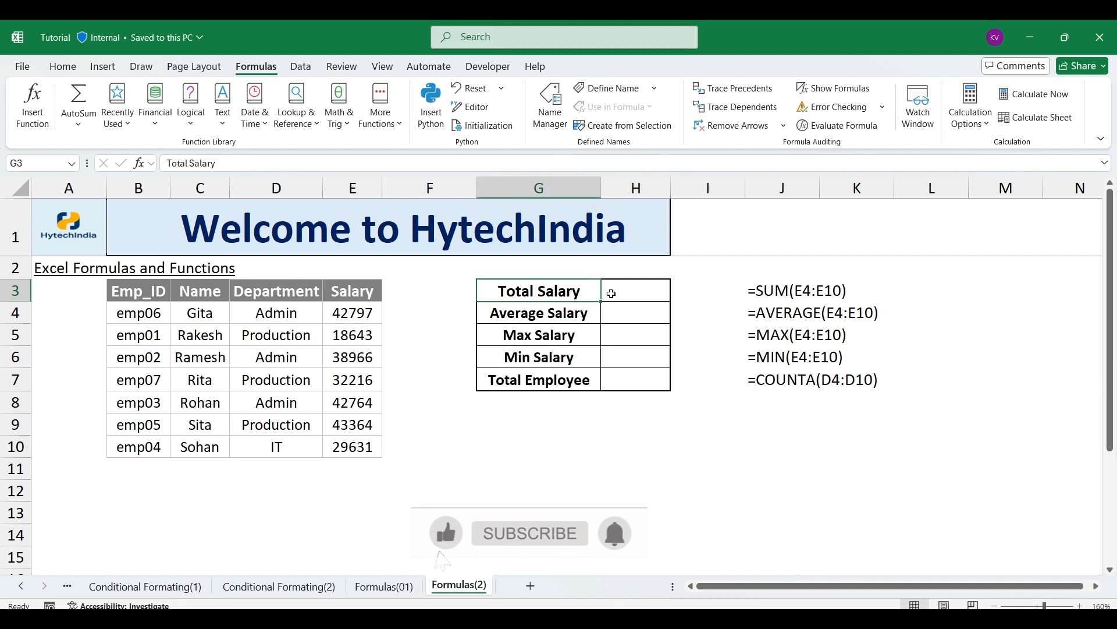
click(625, 291)
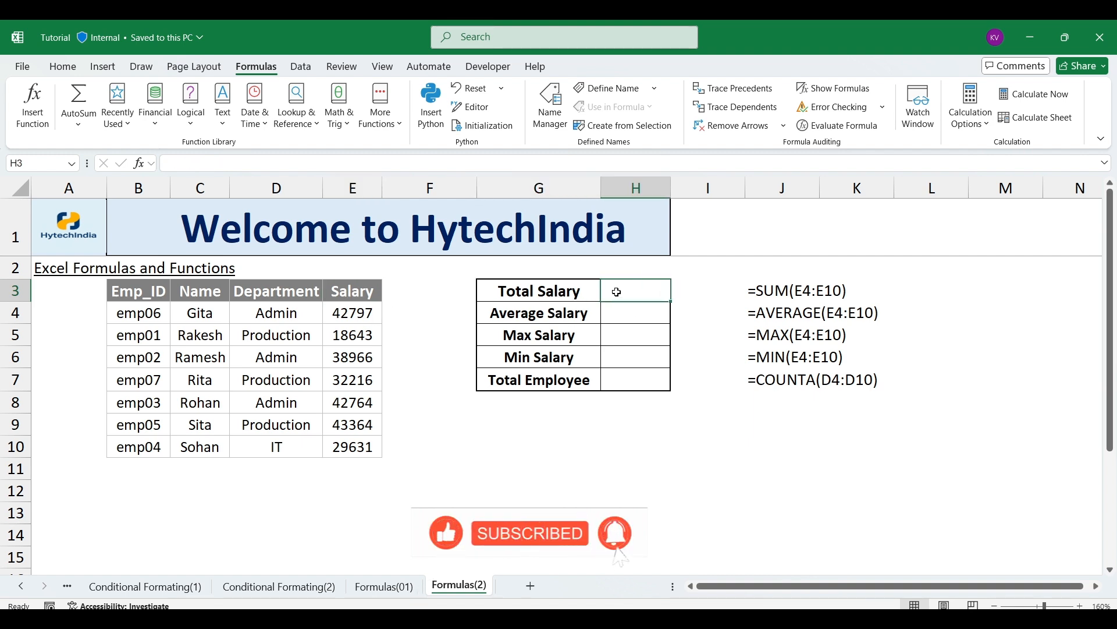
drag(355, 317, 350, 445)
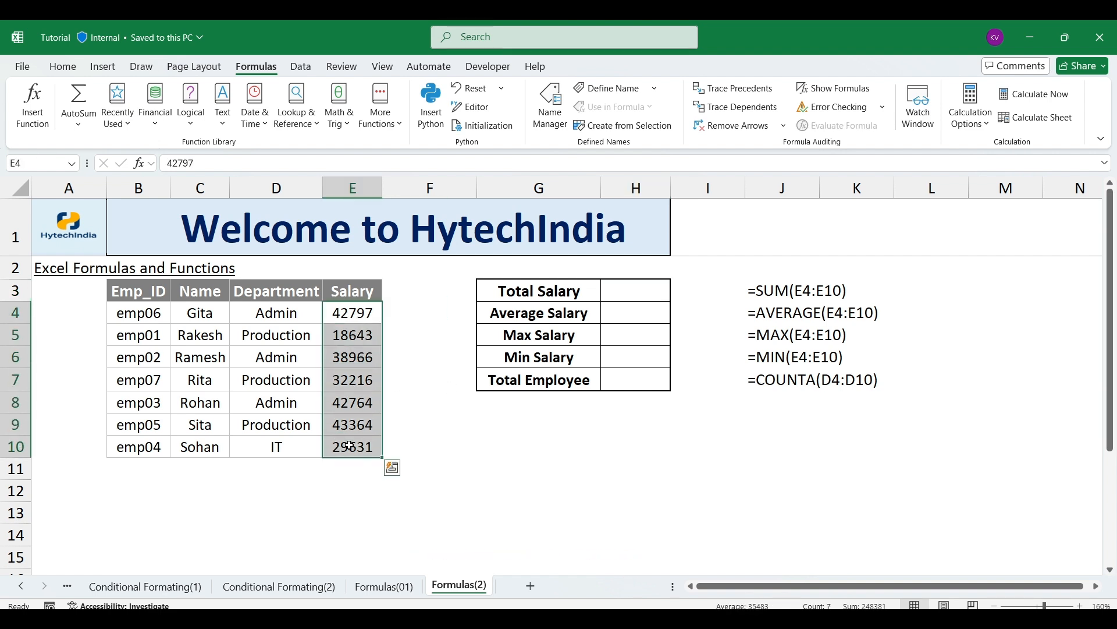
click(457, 345)
Step: Examine the Average Salary and Max Salary cells against the salary range E4:E10 and the example MAX formula
click(623, 308)
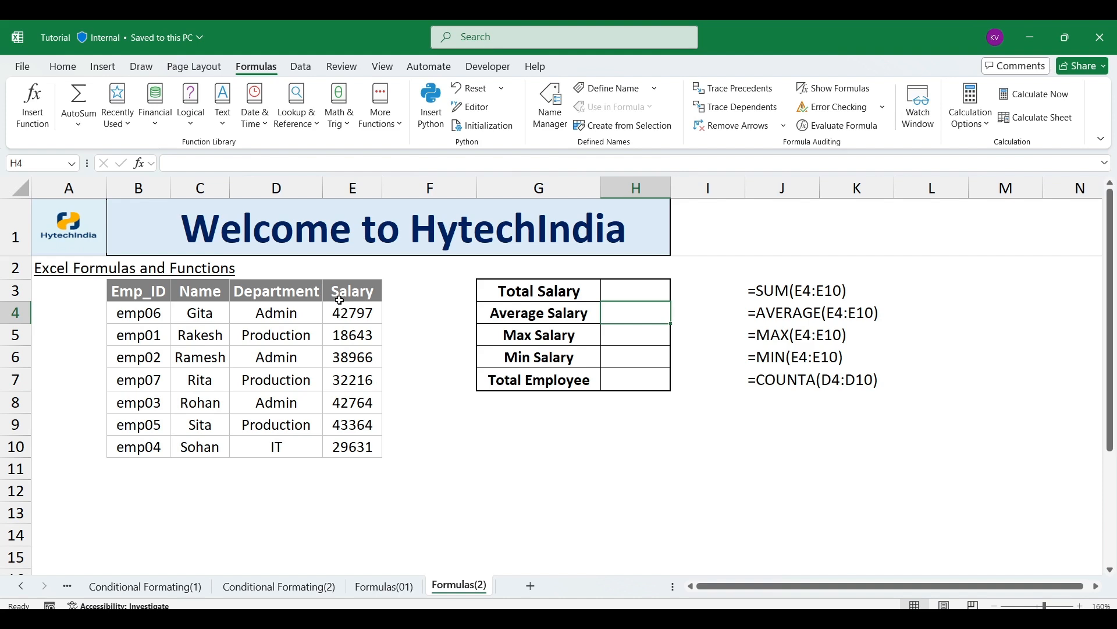
drag(344, 318, 354, 448)
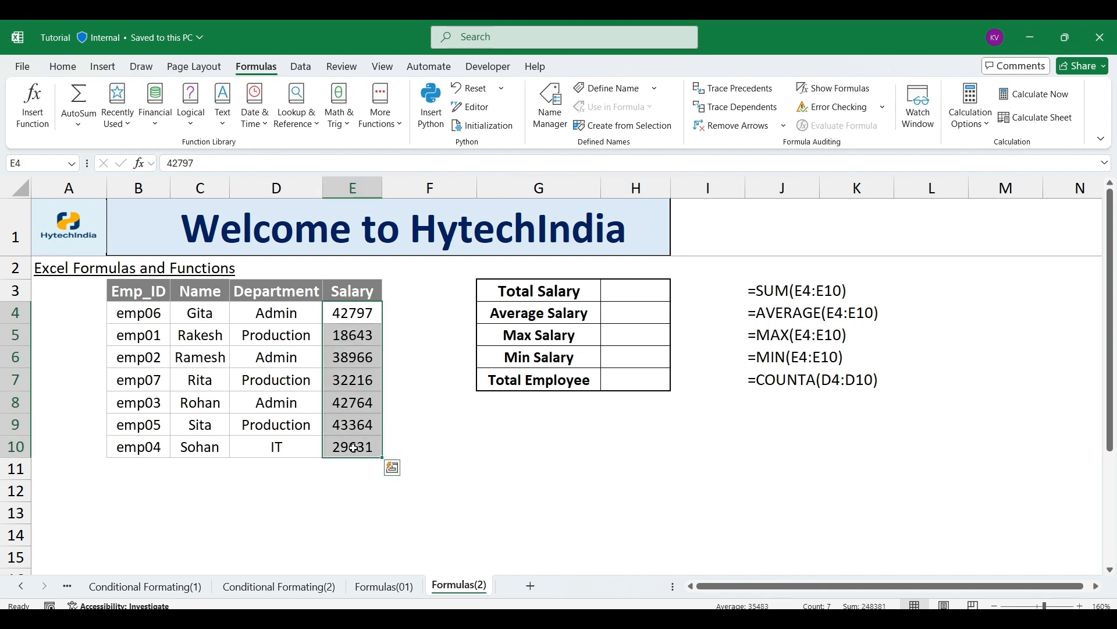
click(621, 338)
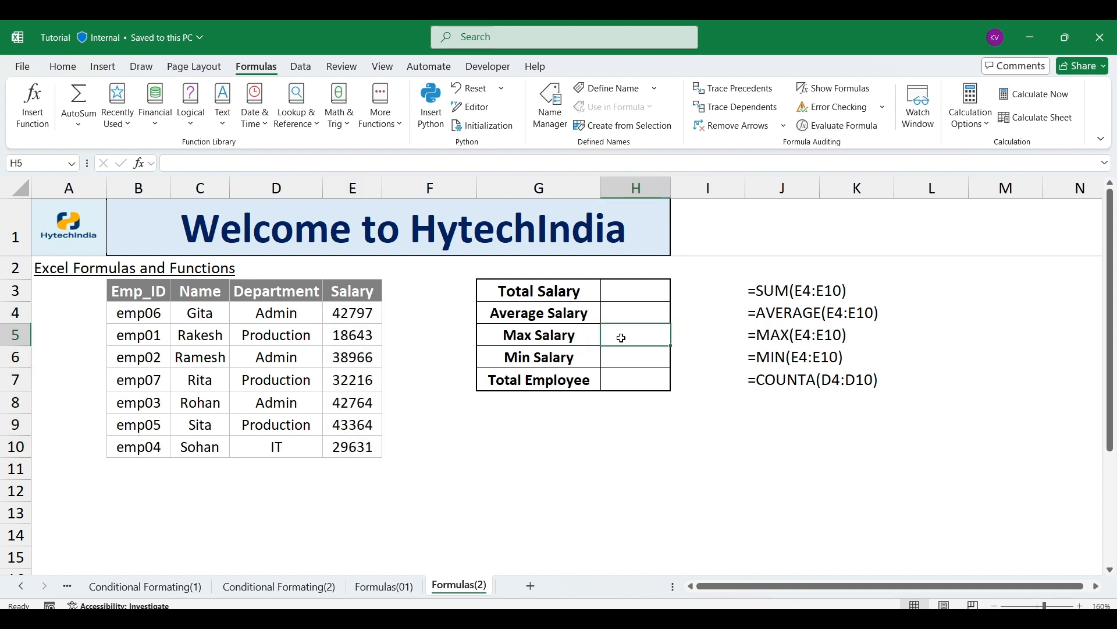
drag(348, 317, 343, 451)
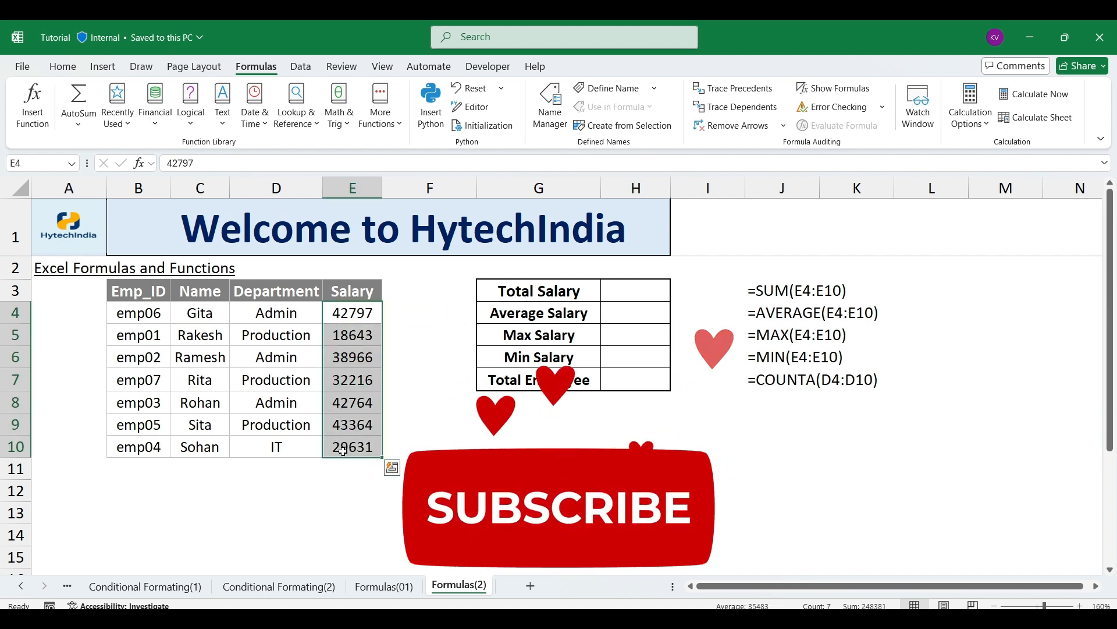
drag(139, 291, 348, 450)
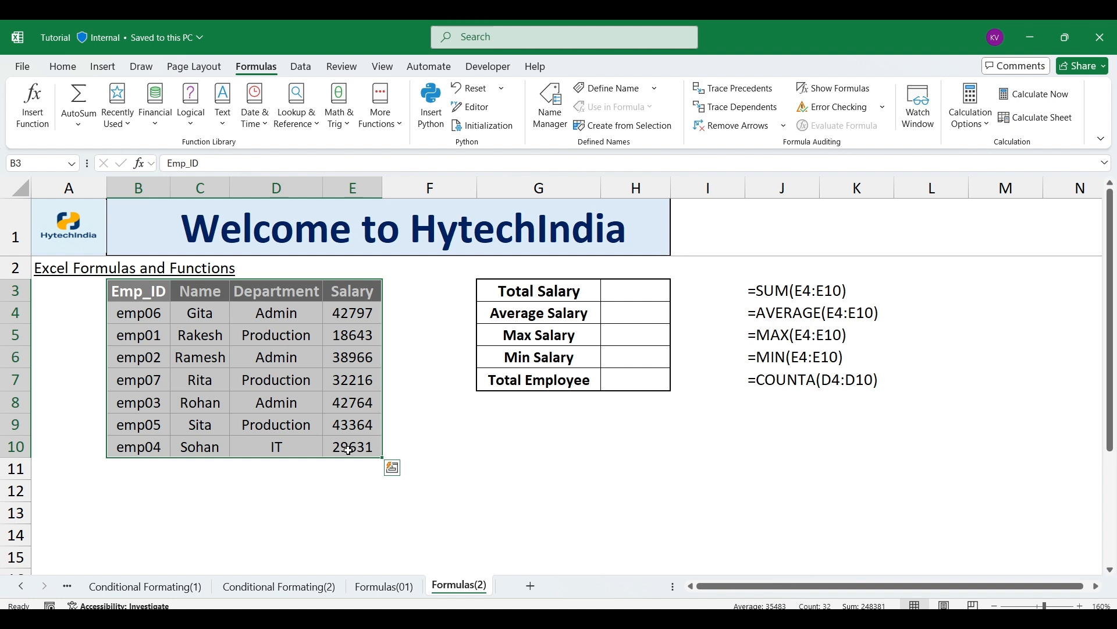
click(627, 343)
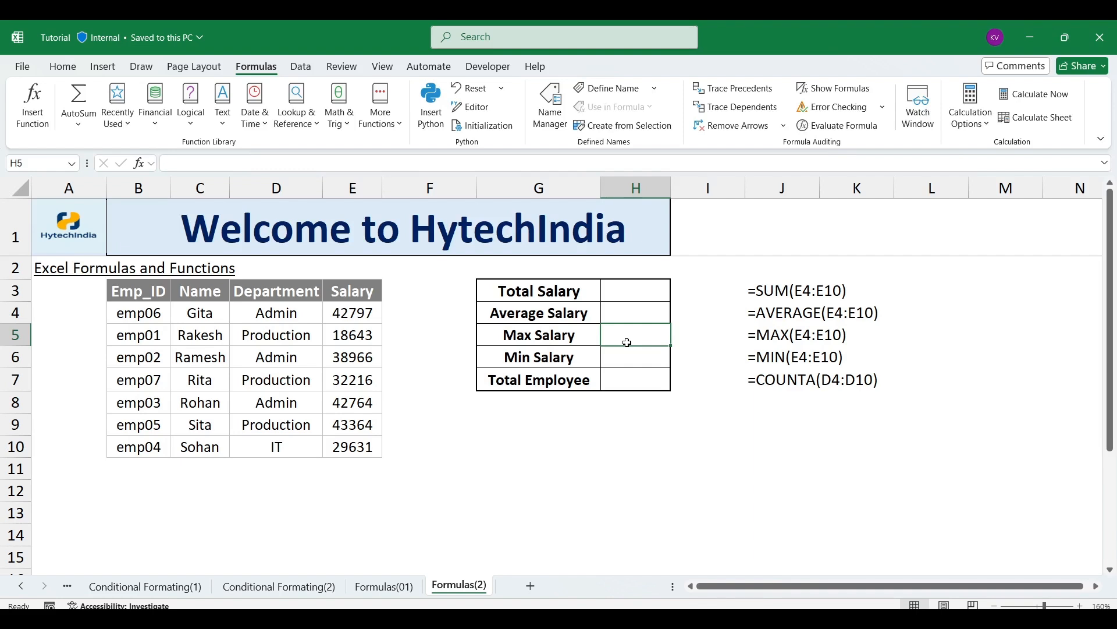
click(783, 334)
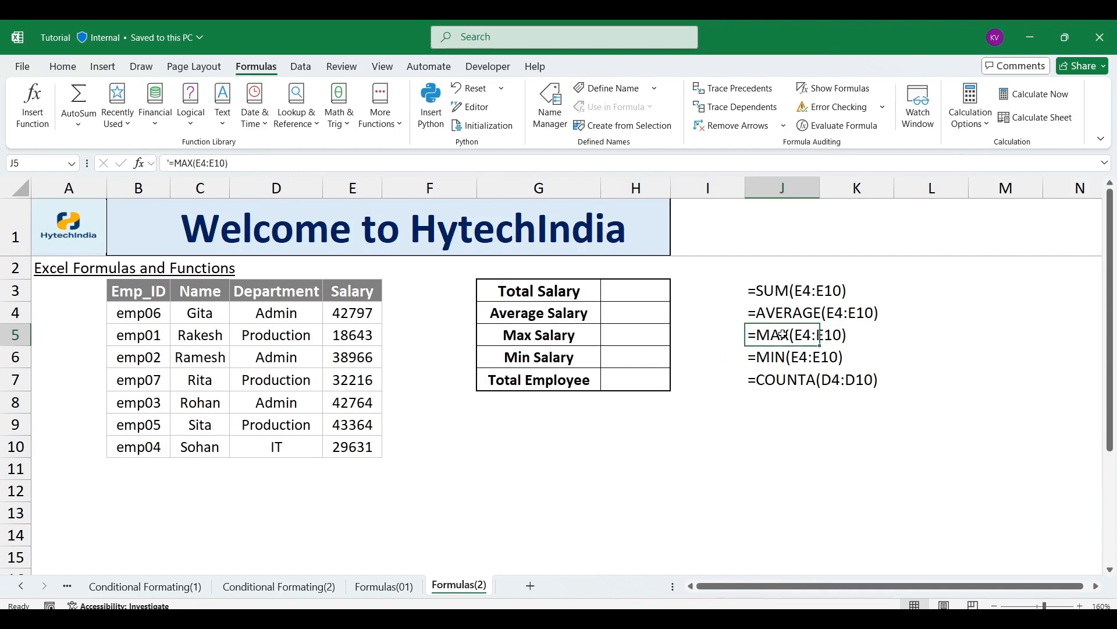
Step: Examine the Min Salary cell, the salary range E4:E10, the employee names C4:C10 and the example COUNTA formula
click(551, 361)
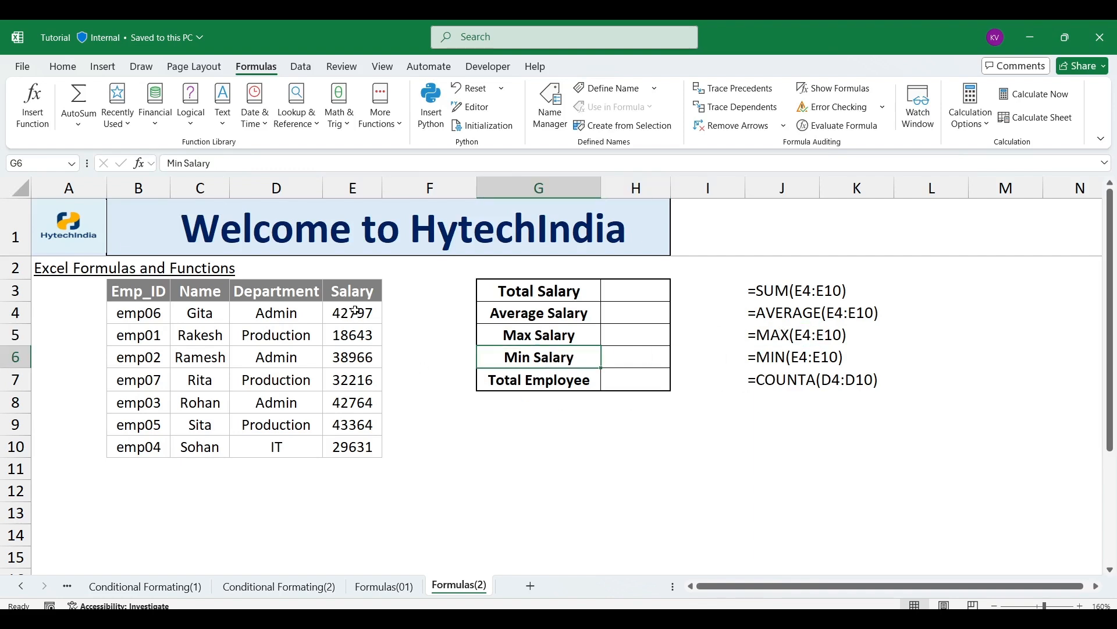
drag(353, 312, 357, 446)
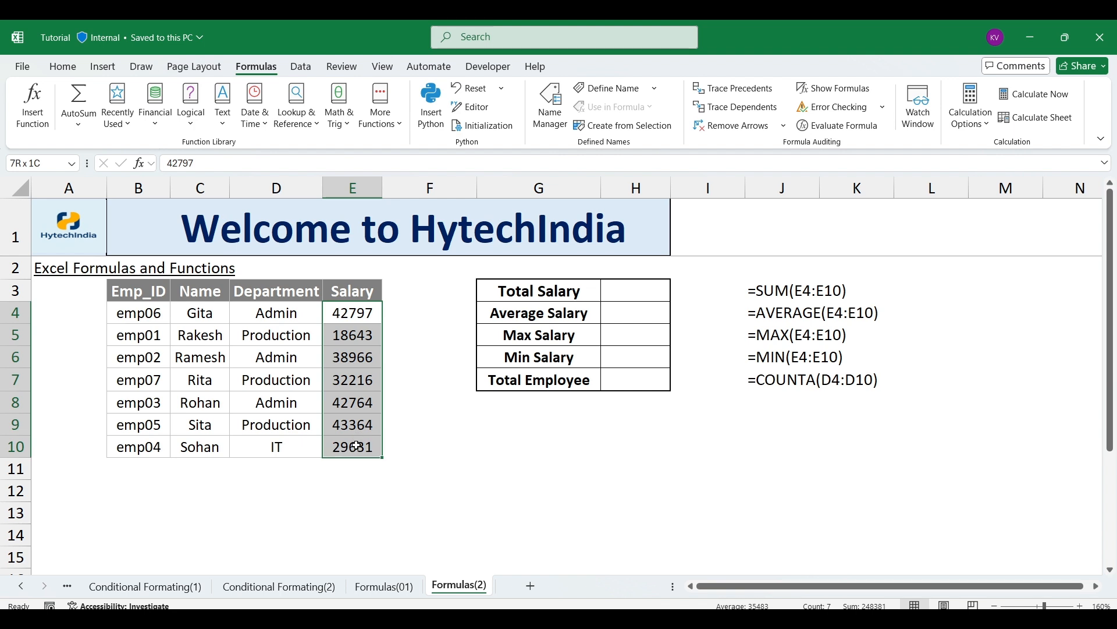
click(542, 359)
click(646, 362)
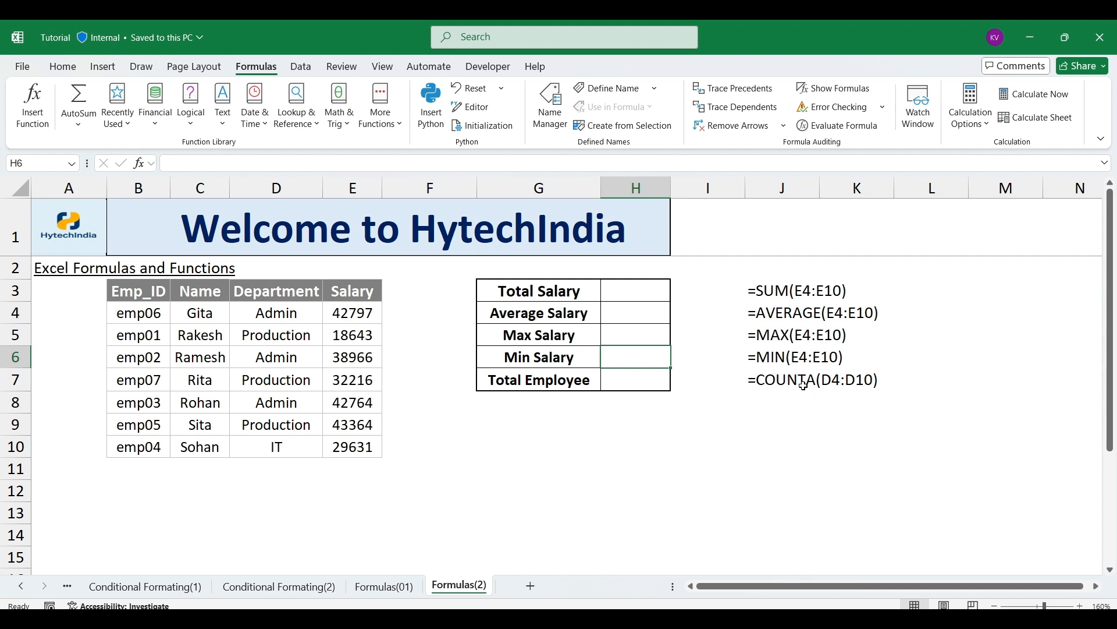
drag(196, 311, 183, 447)
click(776, 383)
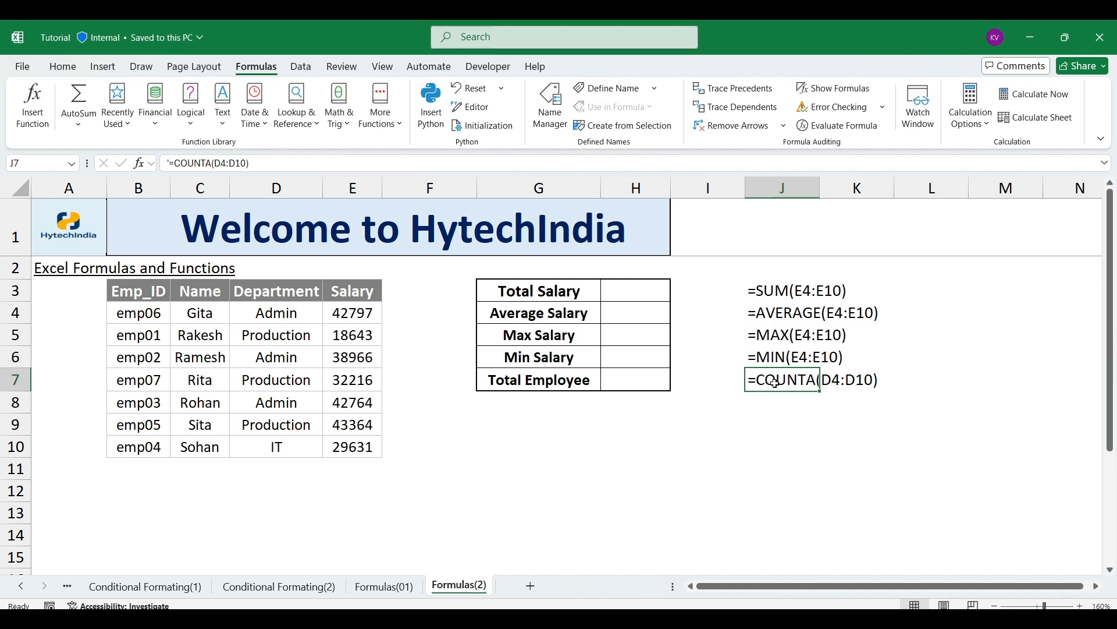
Step: Calculate the total salary in H3 with =SUM(E4:E10) and check the entered formula
click(636, 292)
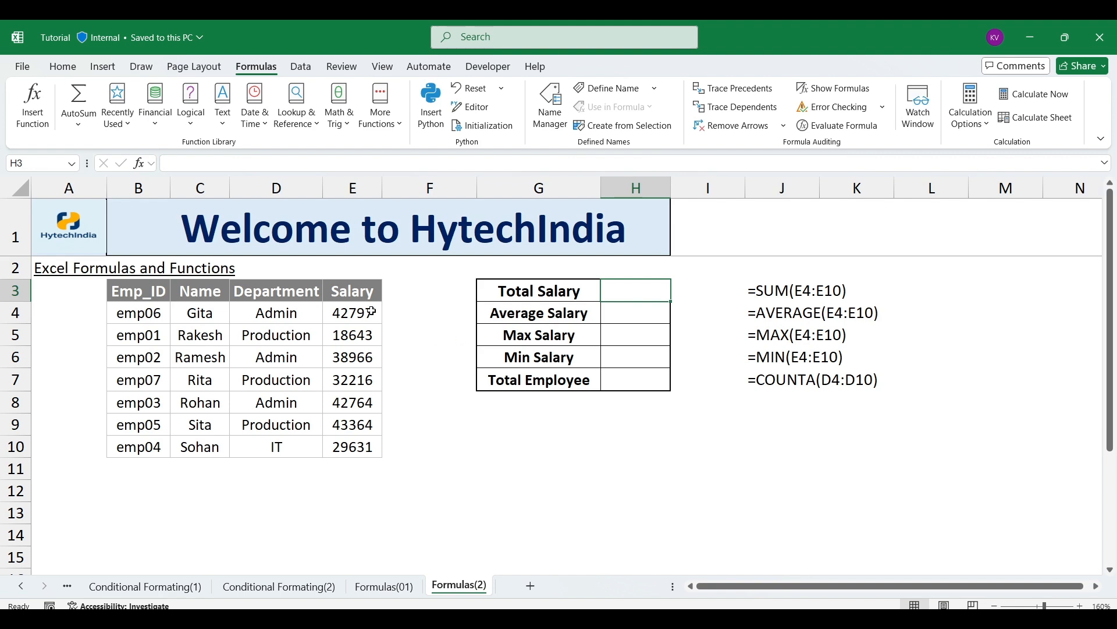
click(356, 293)
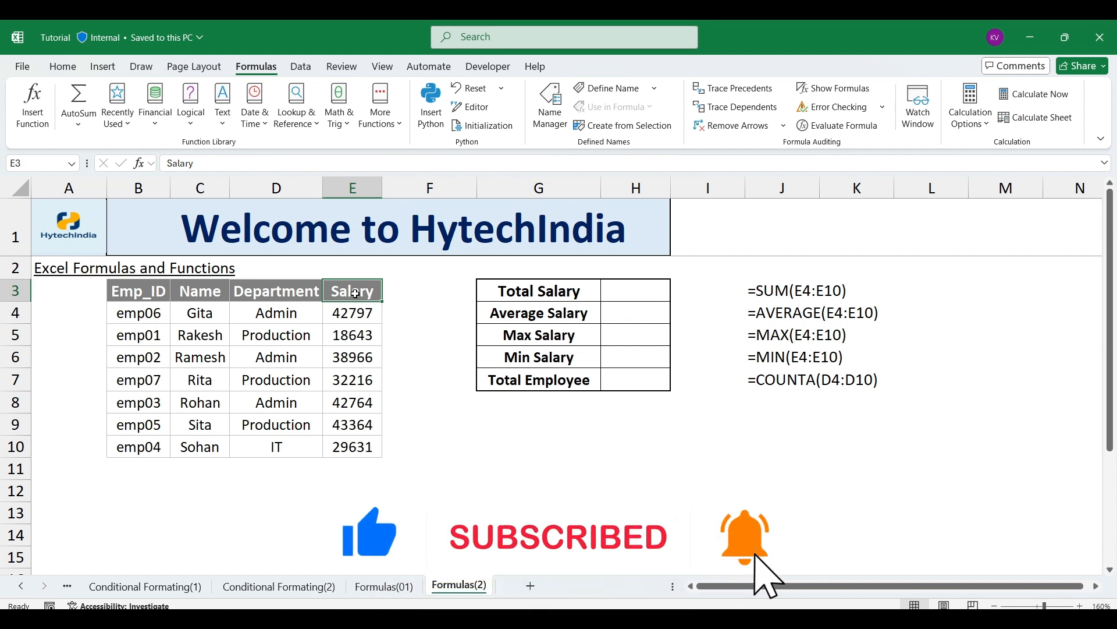
click(618, 289)
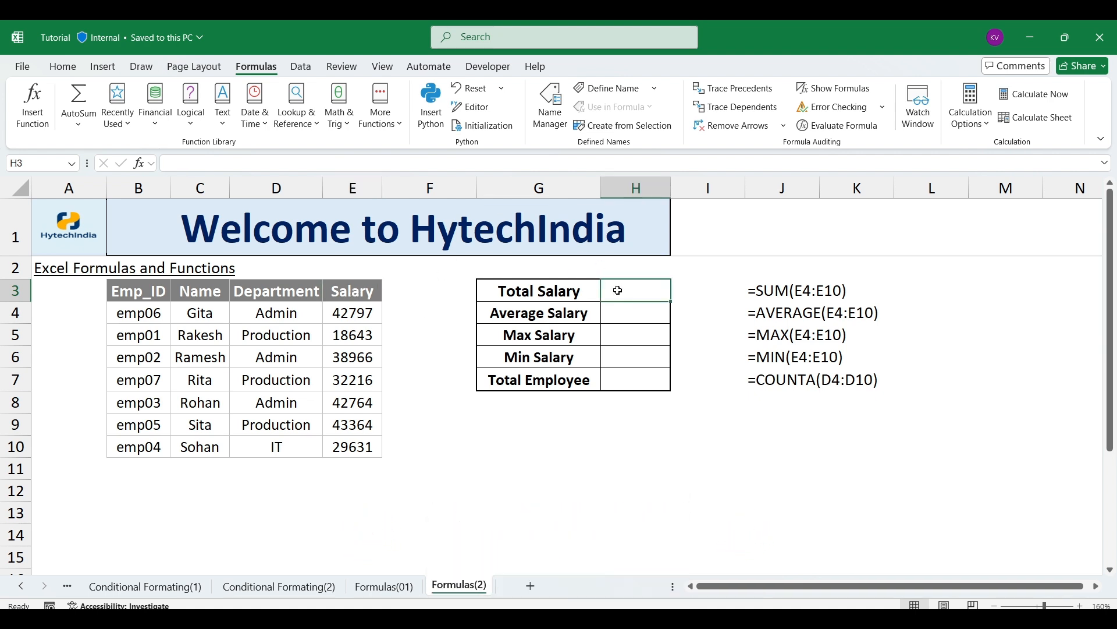
text(=)
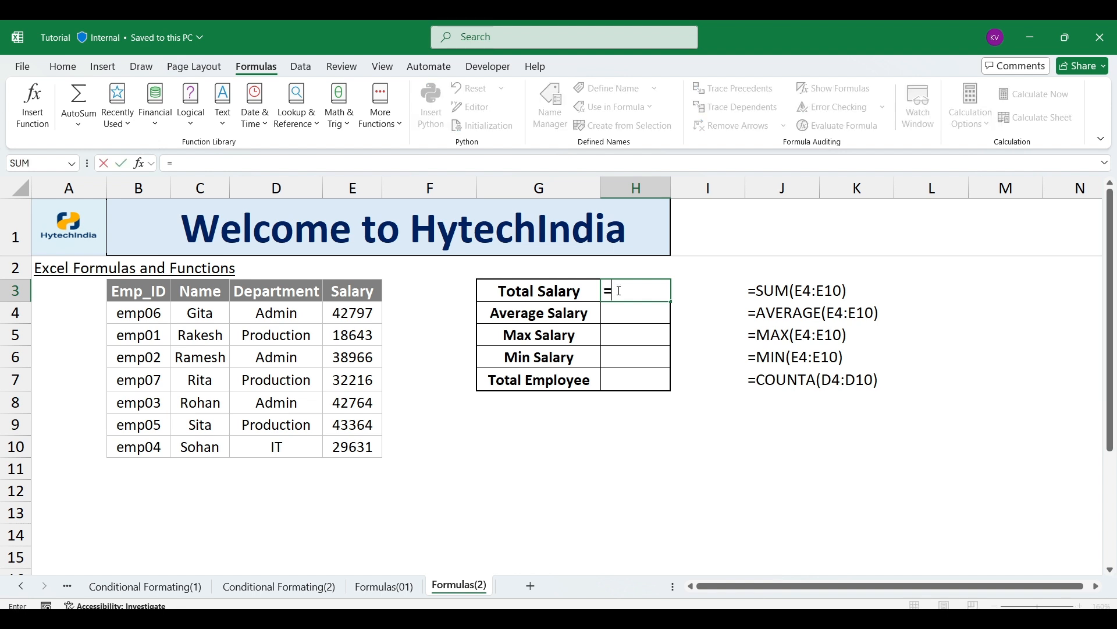
text(sum)
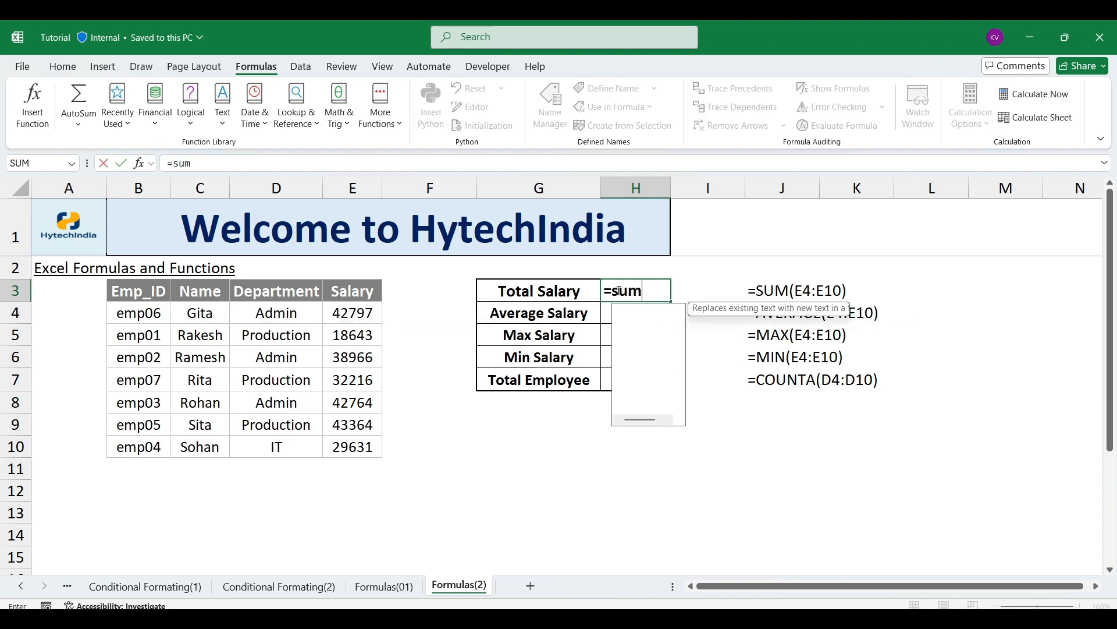
key(Tab)
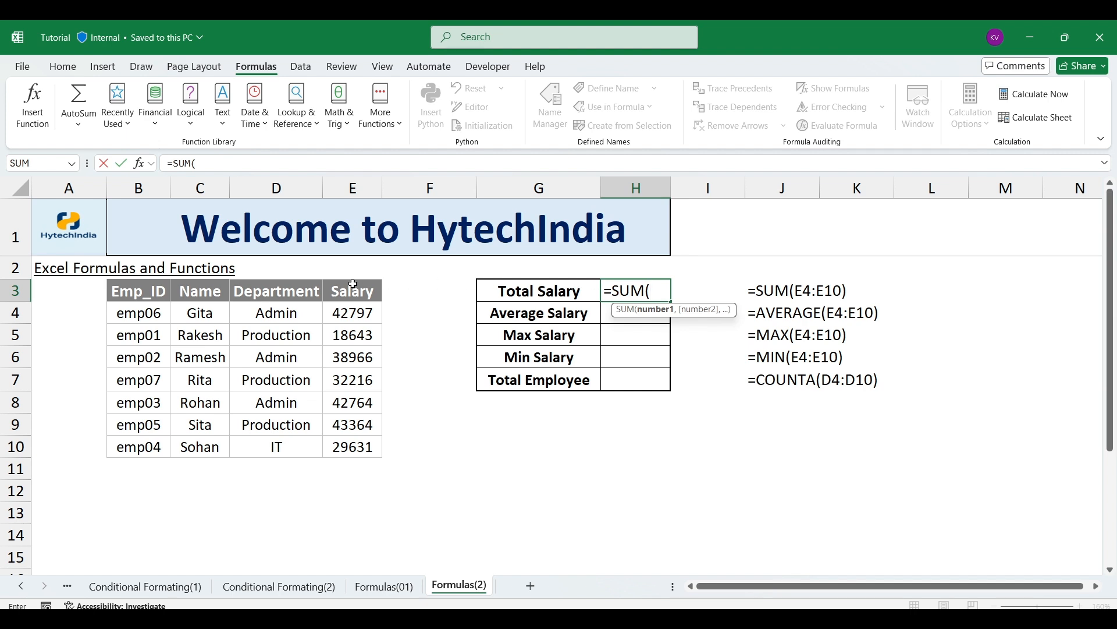
click(343, 308)
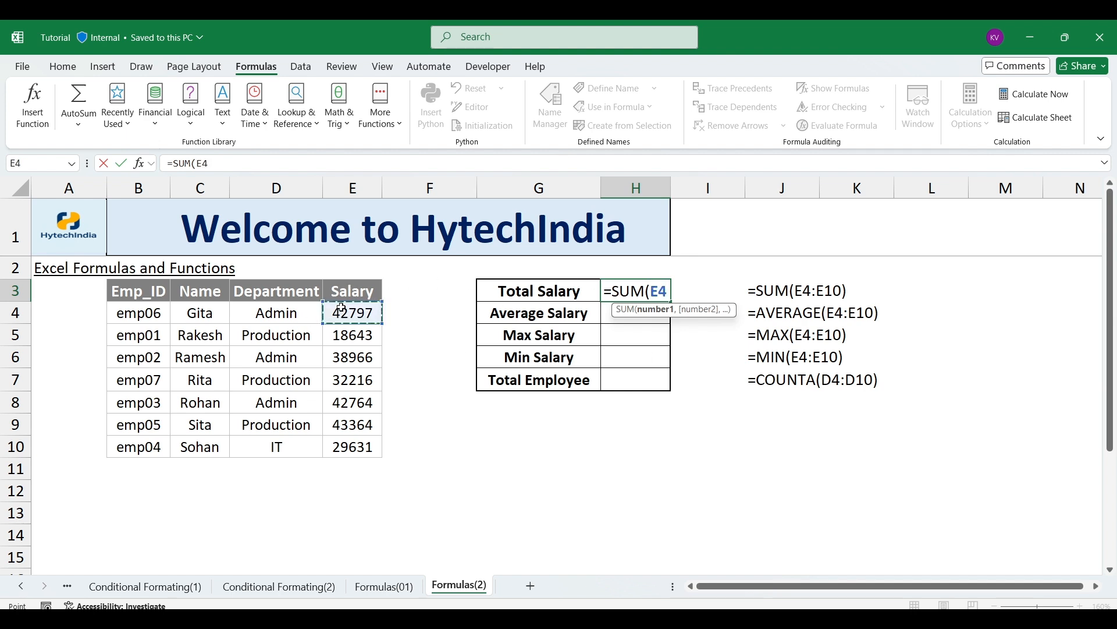
key(ctrl+shift+Down)
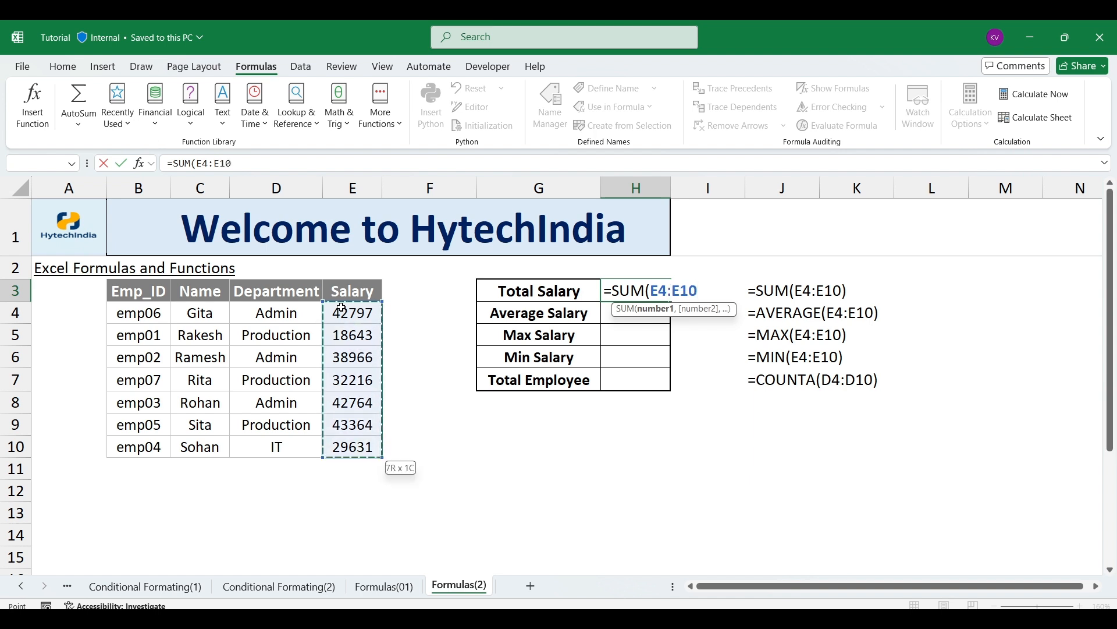
text())
key(Return)
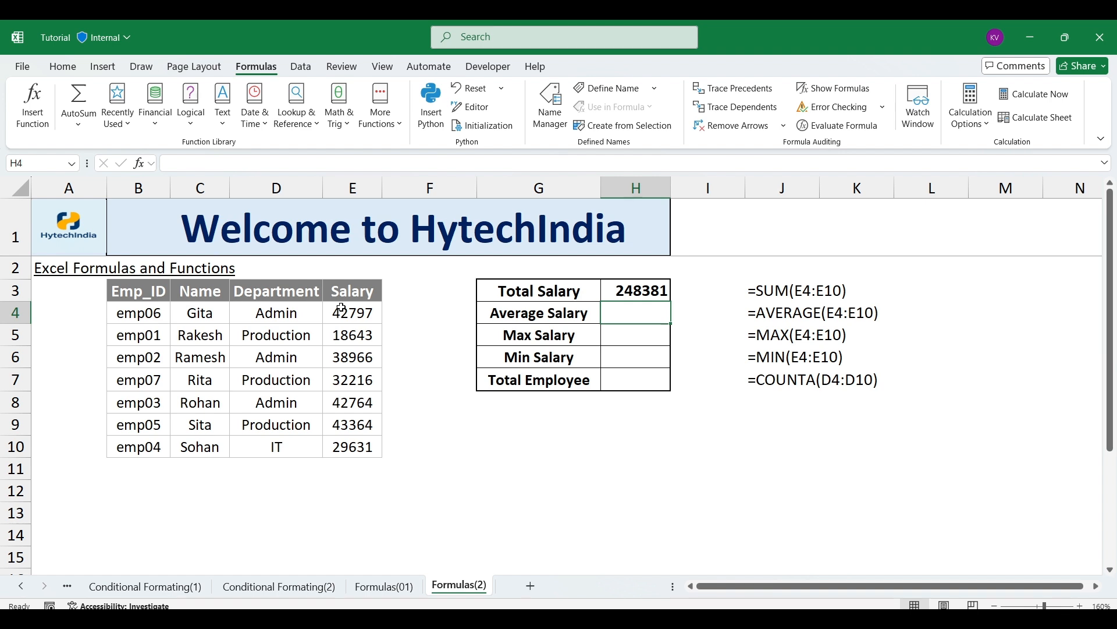
key(Up)
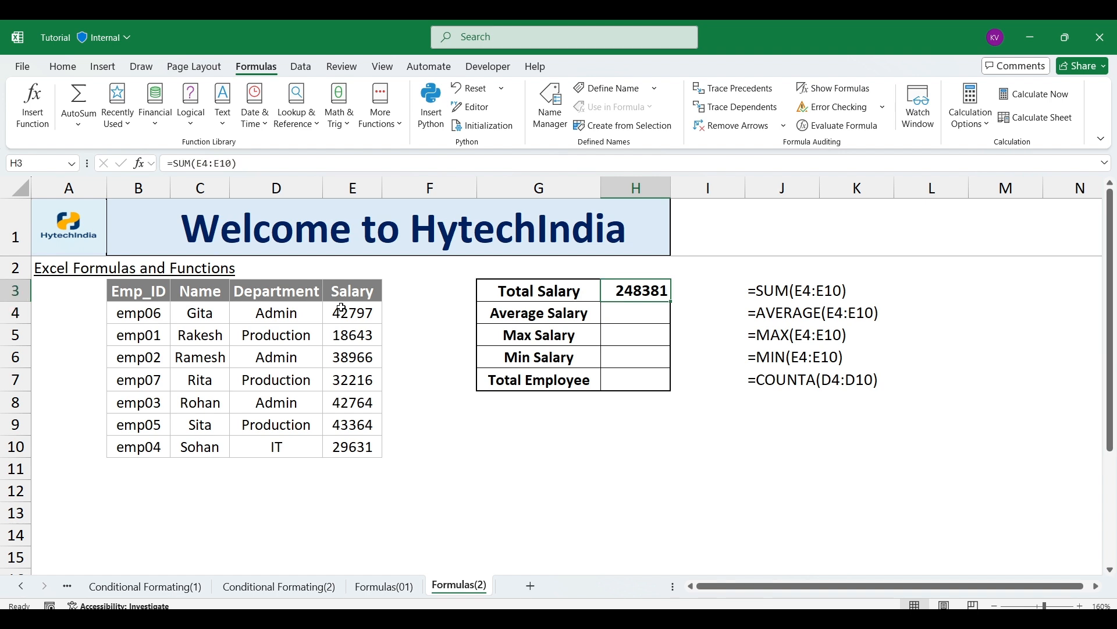
Step: Calculate the average salary in H4 with =AVERAGE(E4:E10) and make the result bold
key(Down)
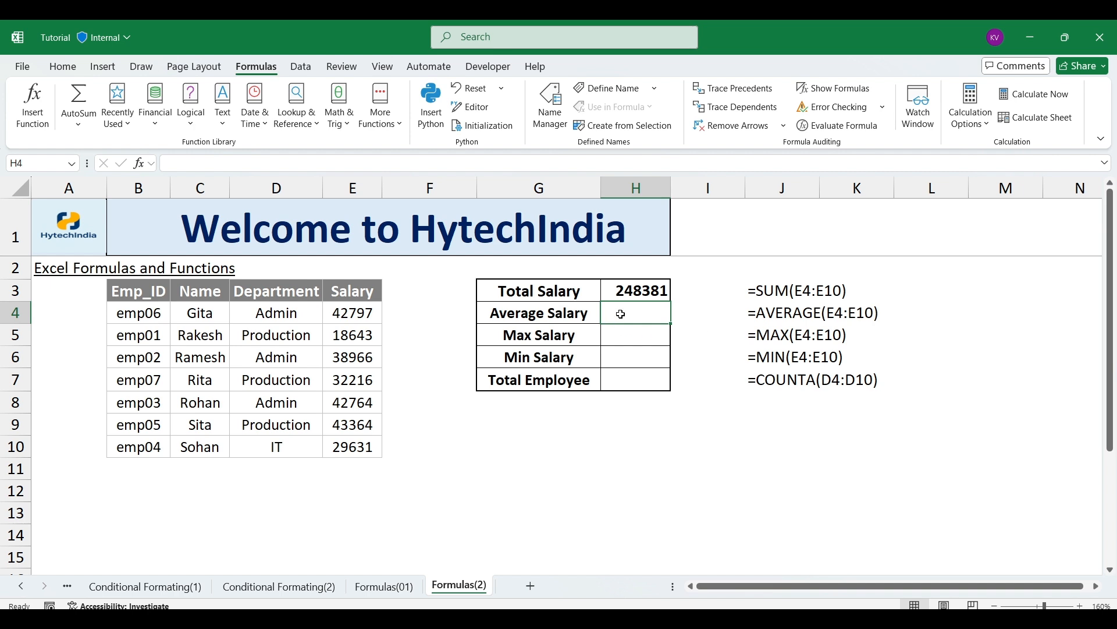
text(=)
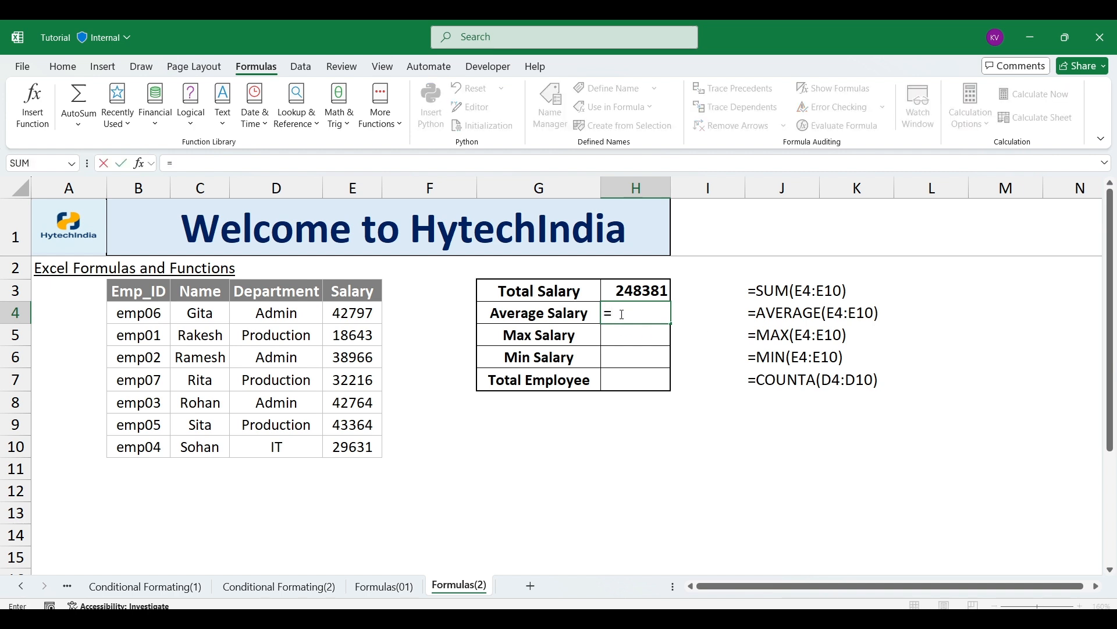
text(av)
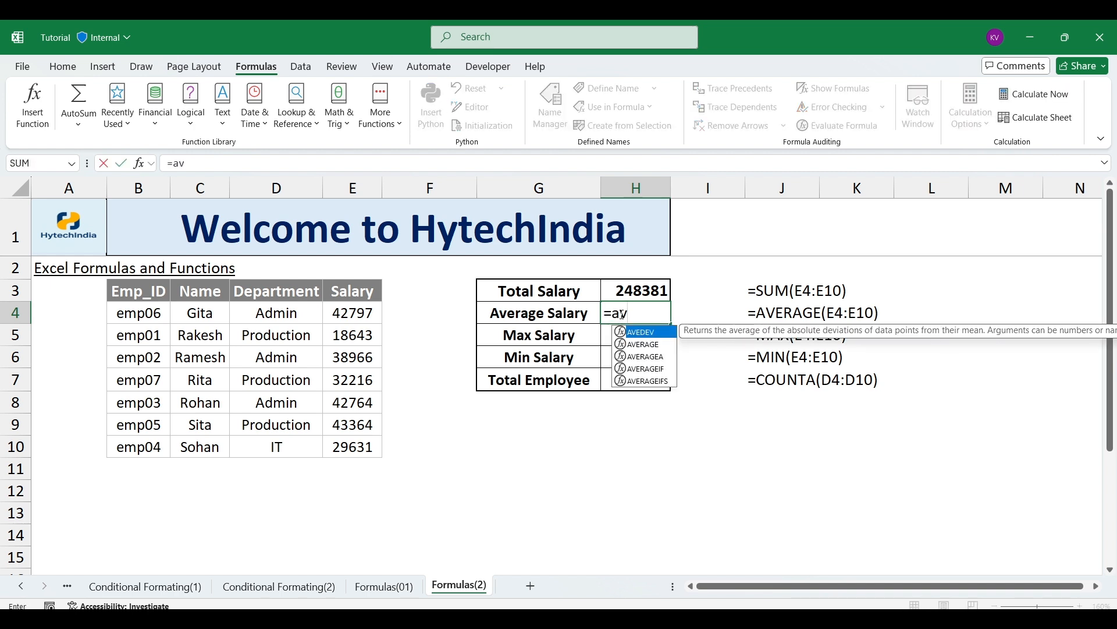
text(er)
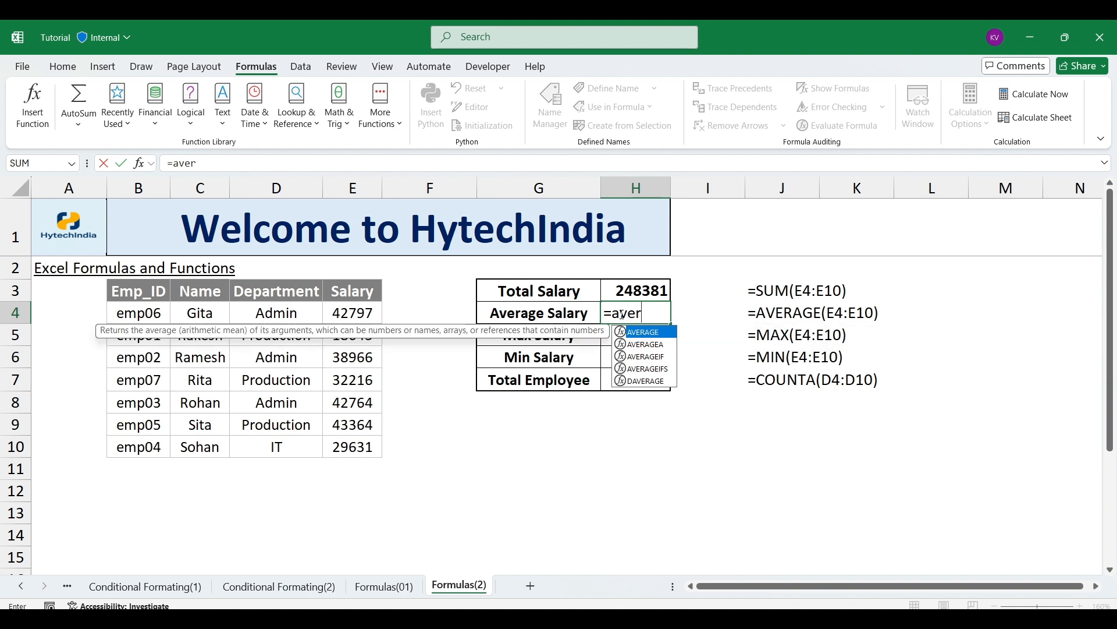
text(a)
key(Tab)
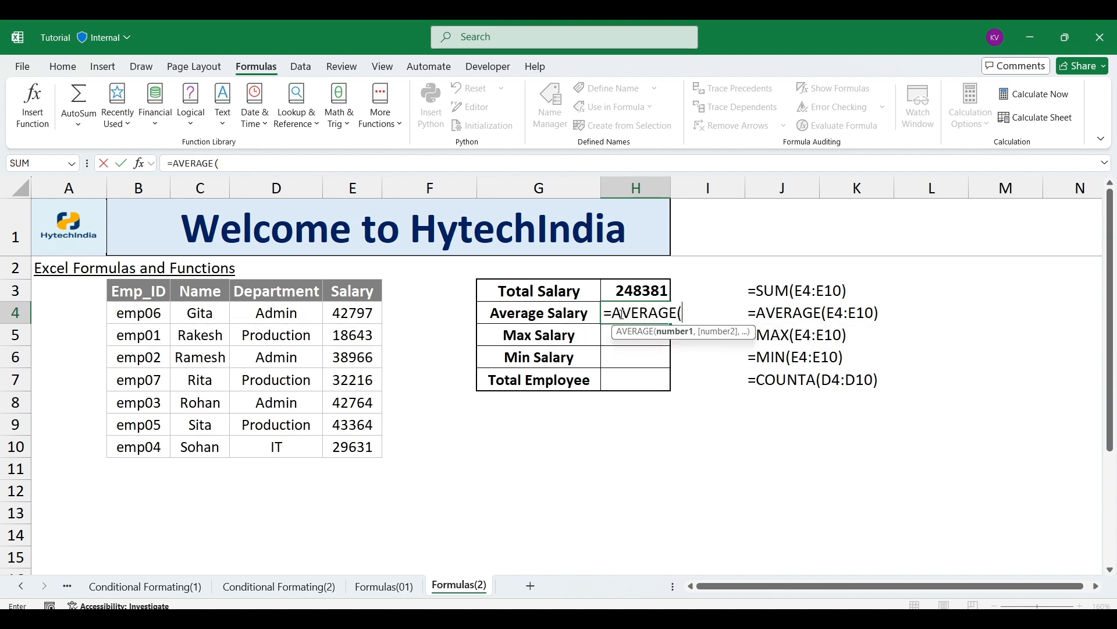
click(349, 311)
key(Up)
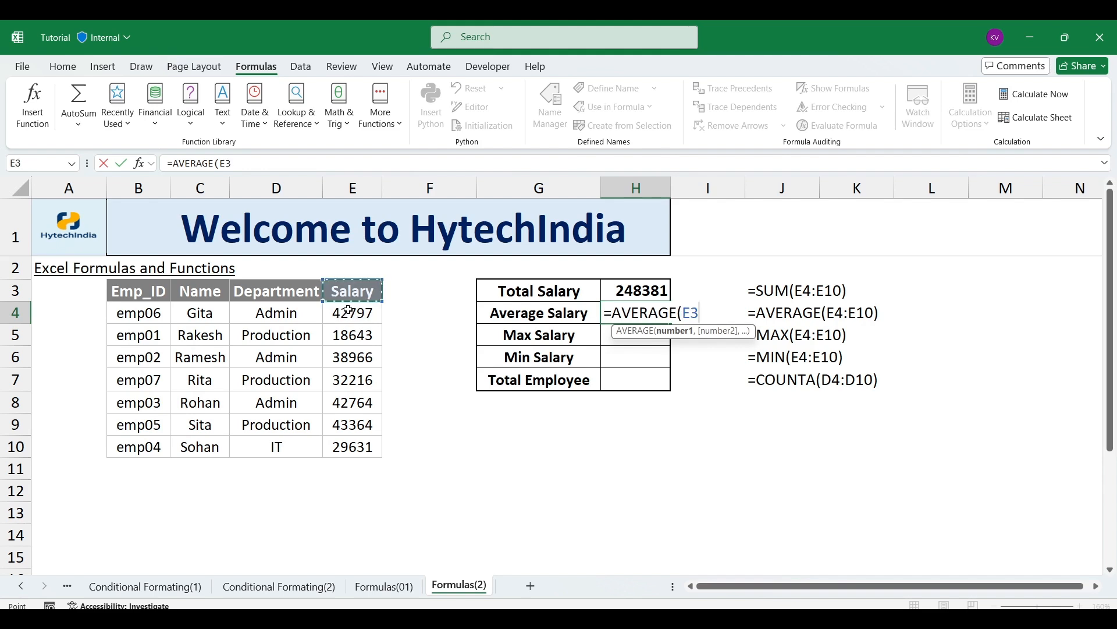
click(349, 310)
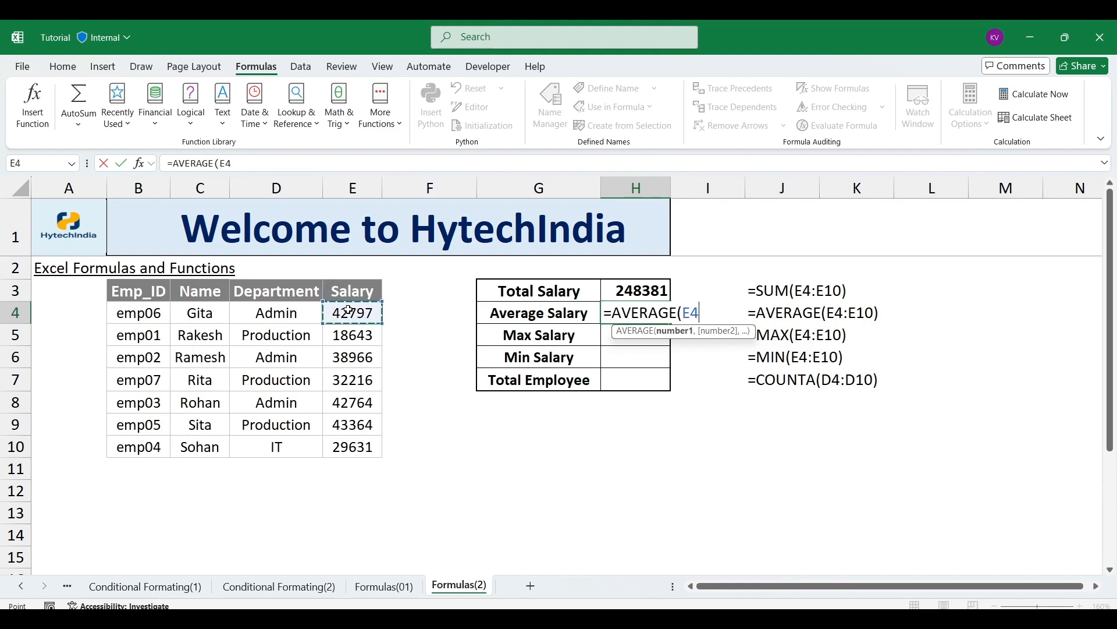
key(ctrl+shift+Down)
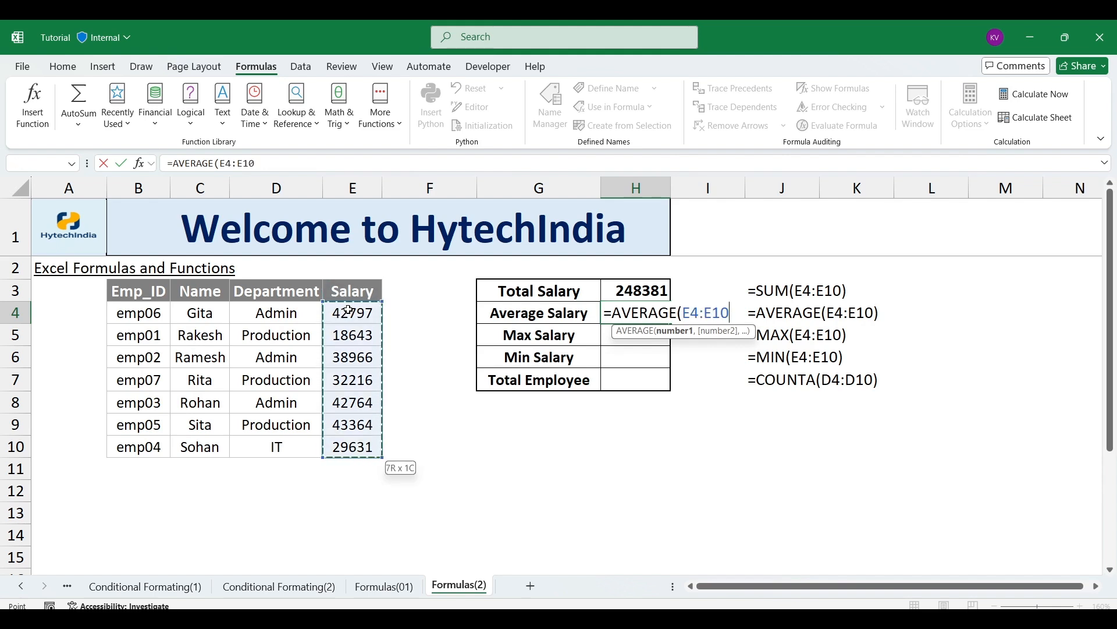
text())
key(ctrl+Return)
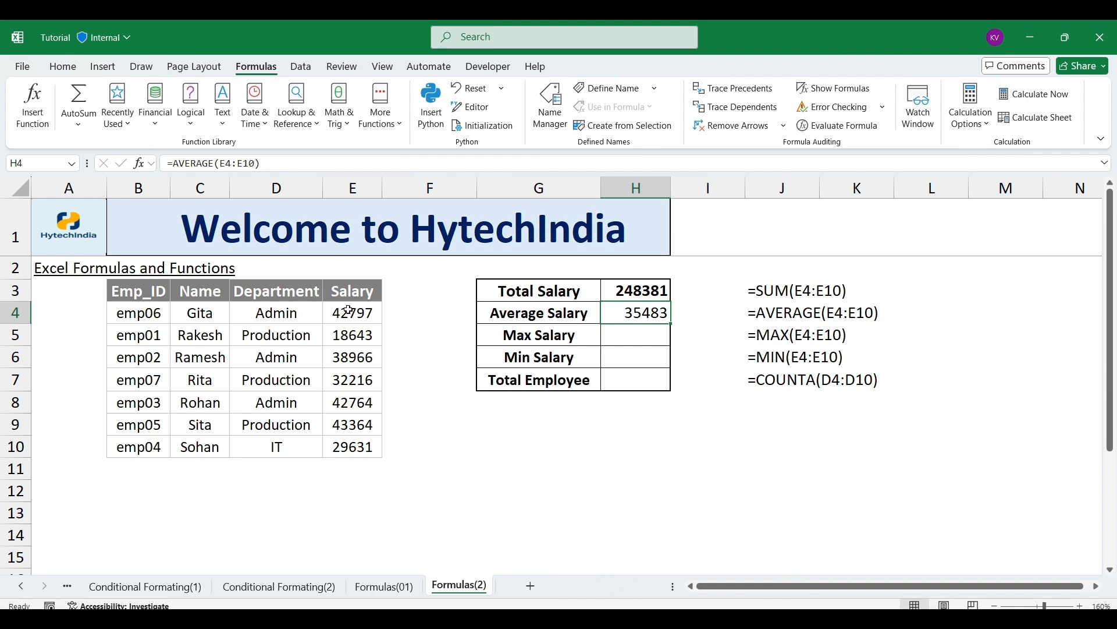
key(ctrl+b)
Step: Calculate the maximum salary in H5 with =MAX(E4:E10) and check the entered formula
key(Down)
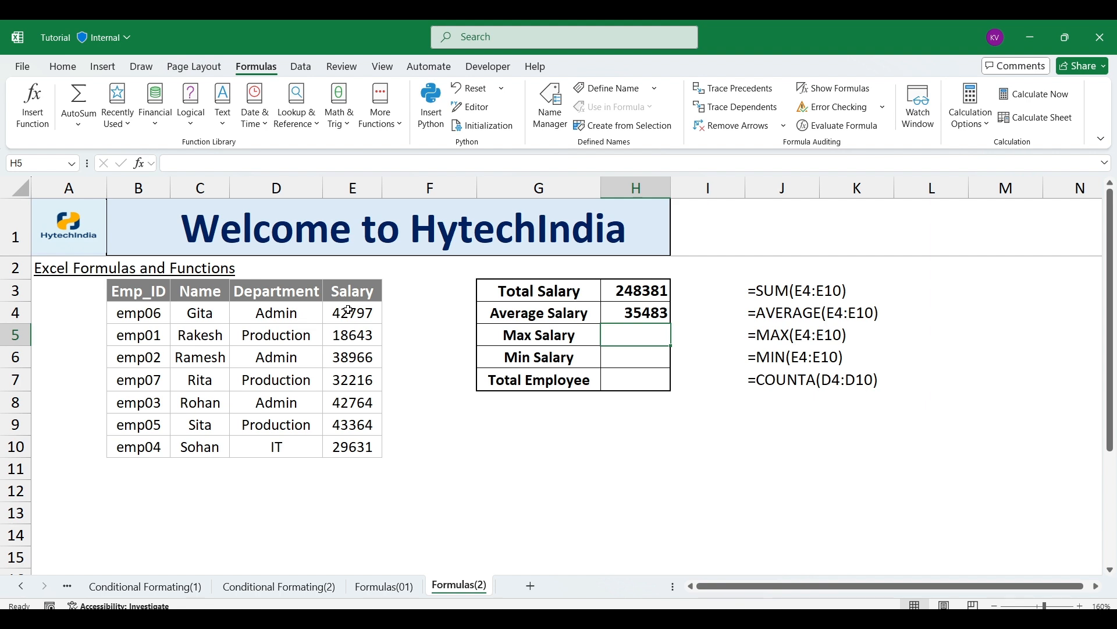
text(=m)
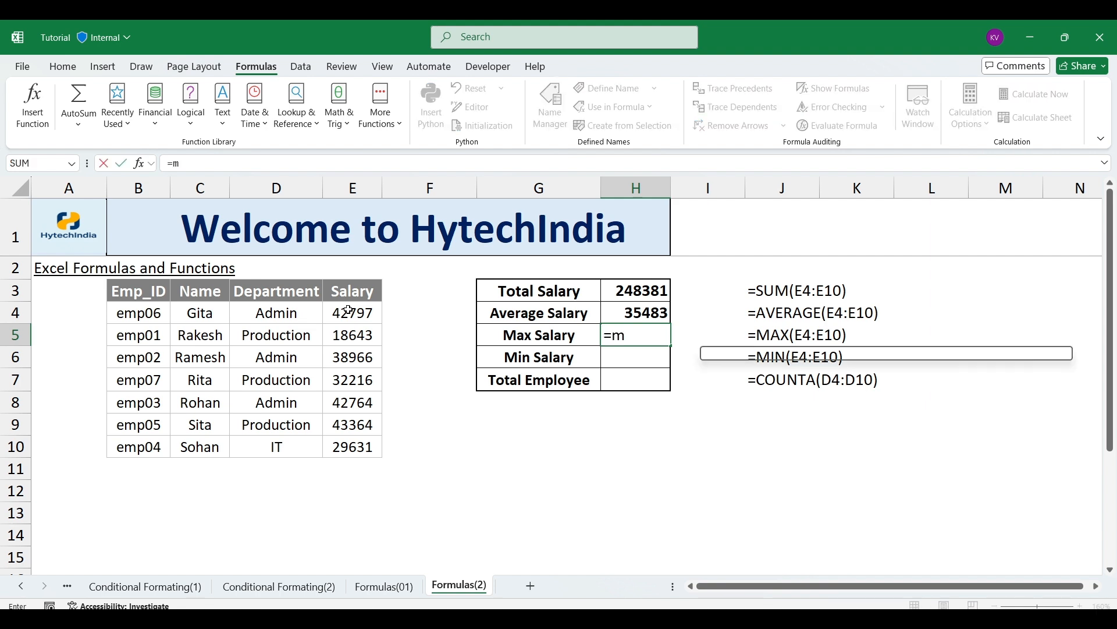
text(ax)
key(Tab)
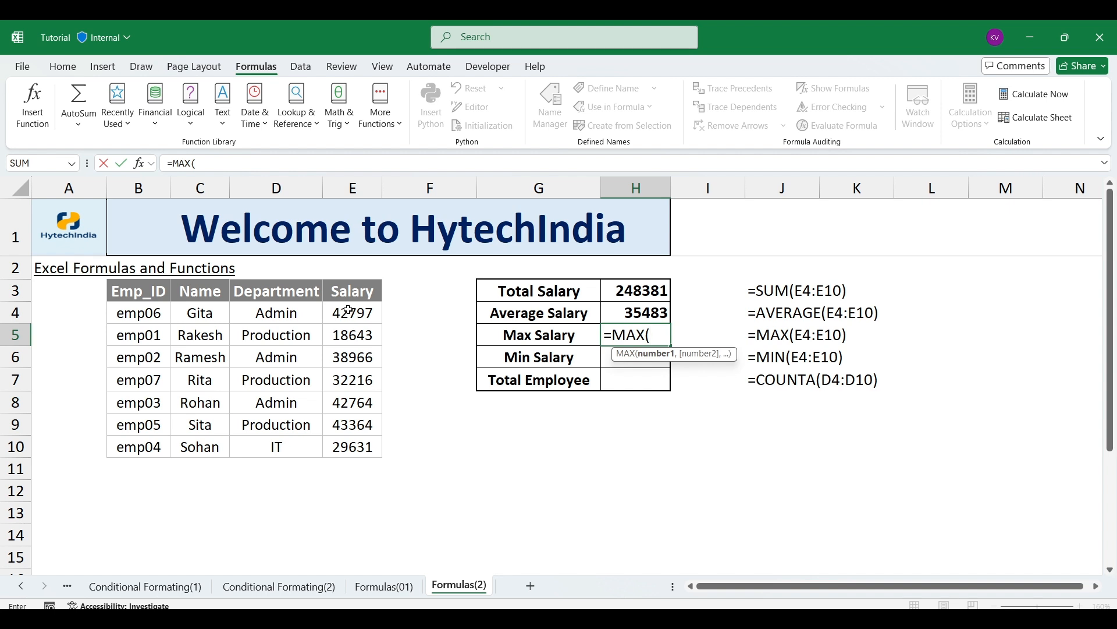
key(Left)
key(Left)
key(Left)
click(349, 310)
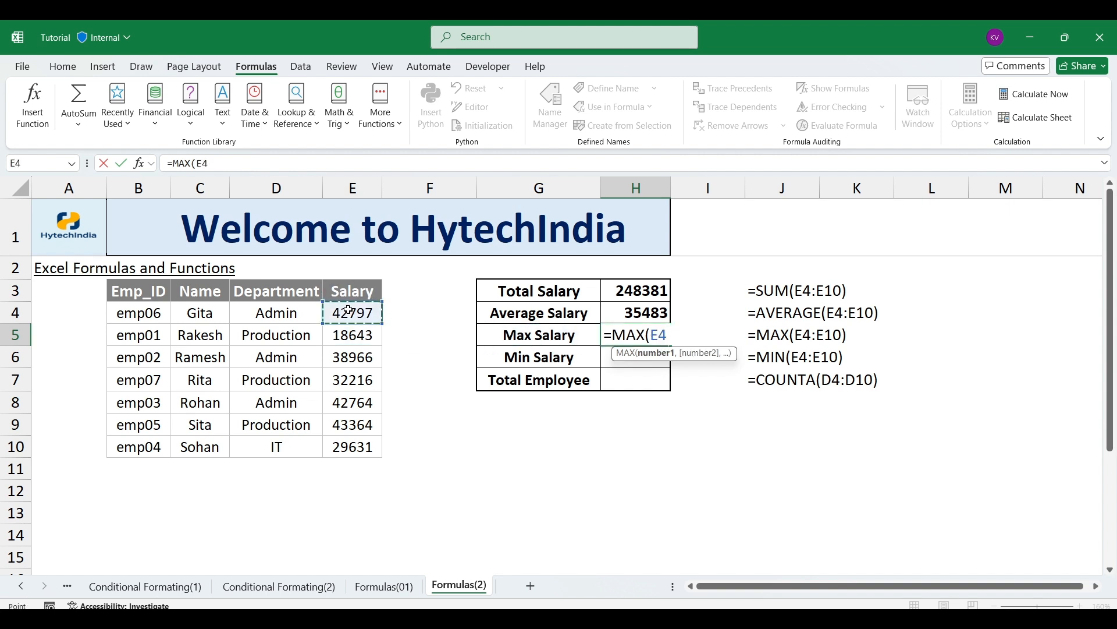
key(ctrl+shift+Down)
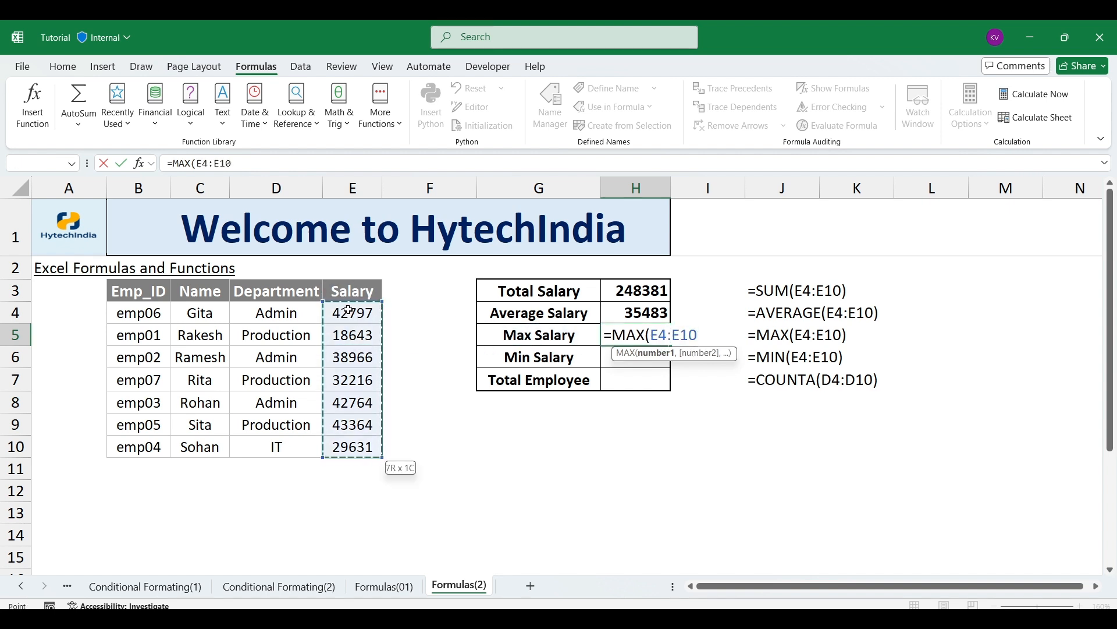
text())
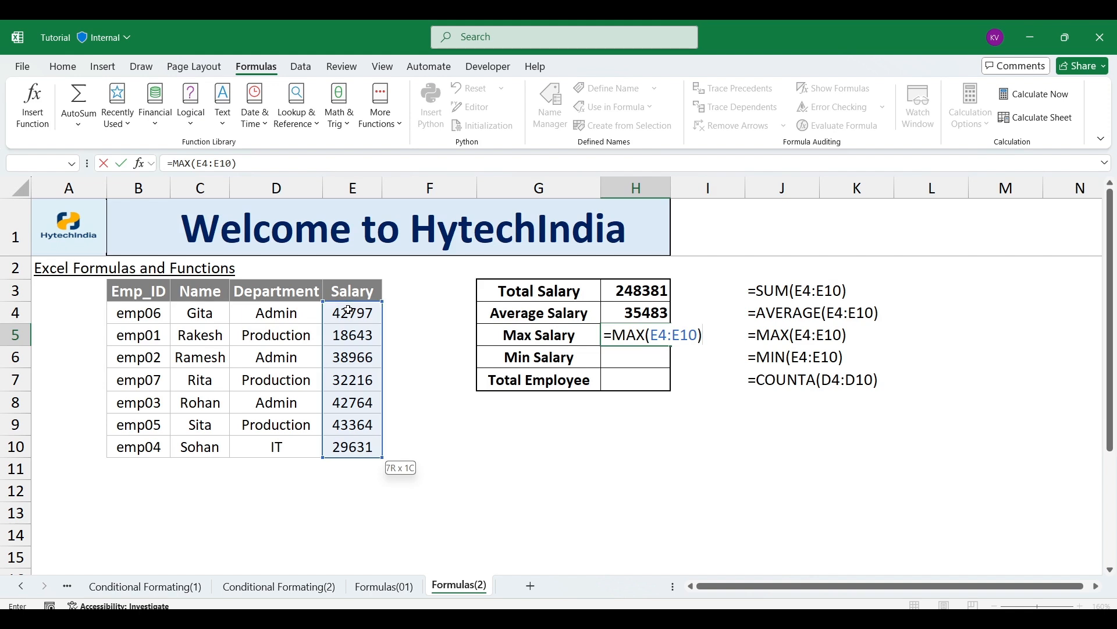
key(Return)
key(Up)
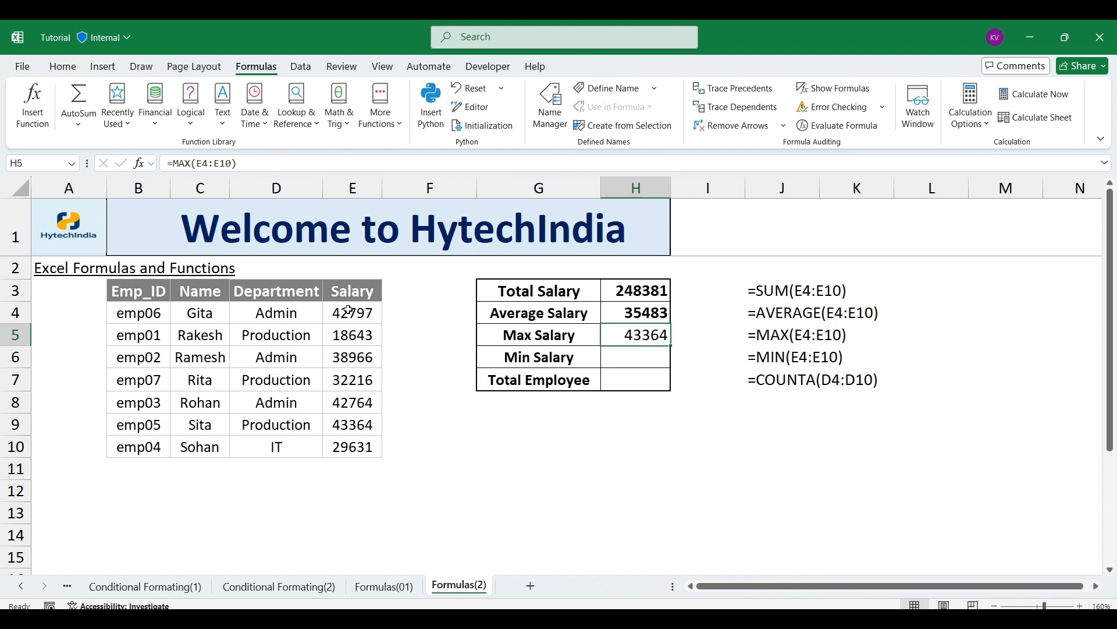
Step: Compare the highest salary in E9 with the Max Salary result and set emp01's salary in E5 to 45893
click(343, 424)
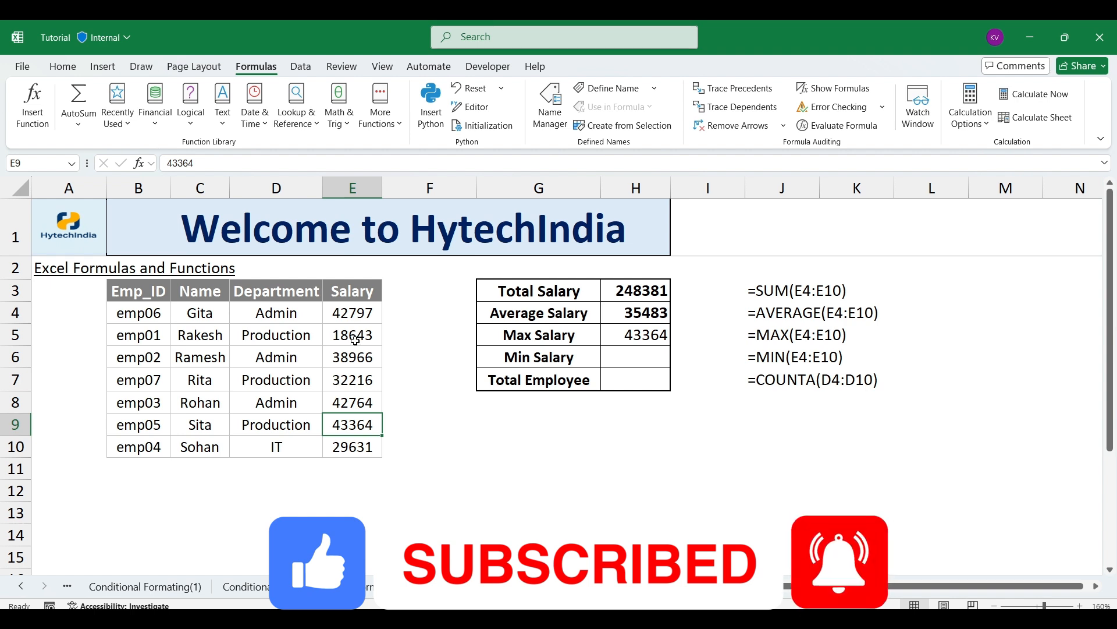
click(353, 356)
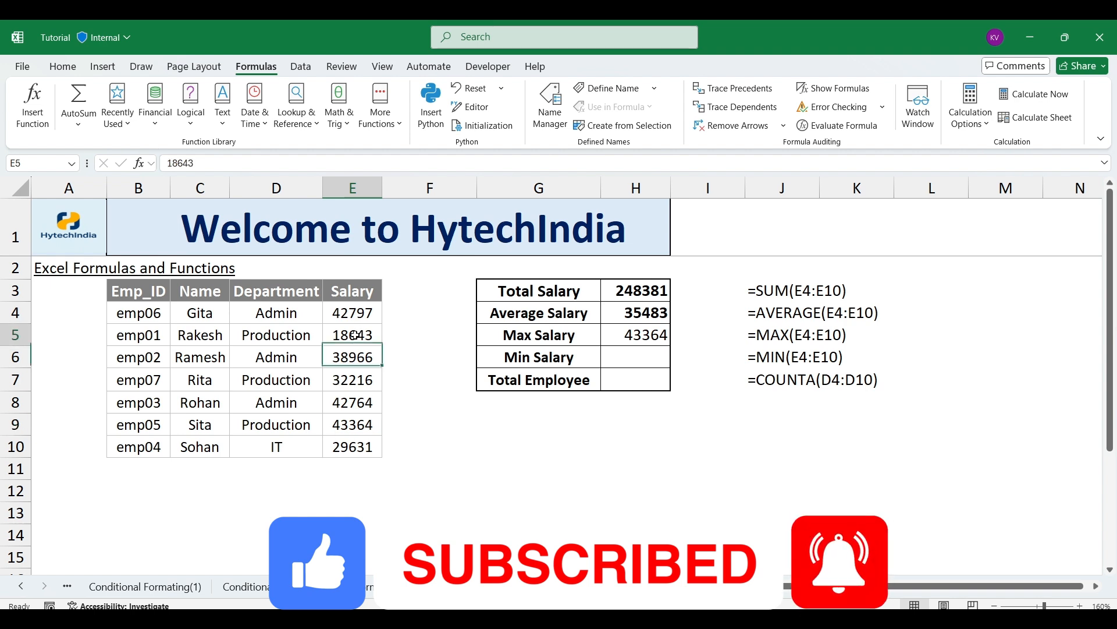
click(353, 335)
text(4)
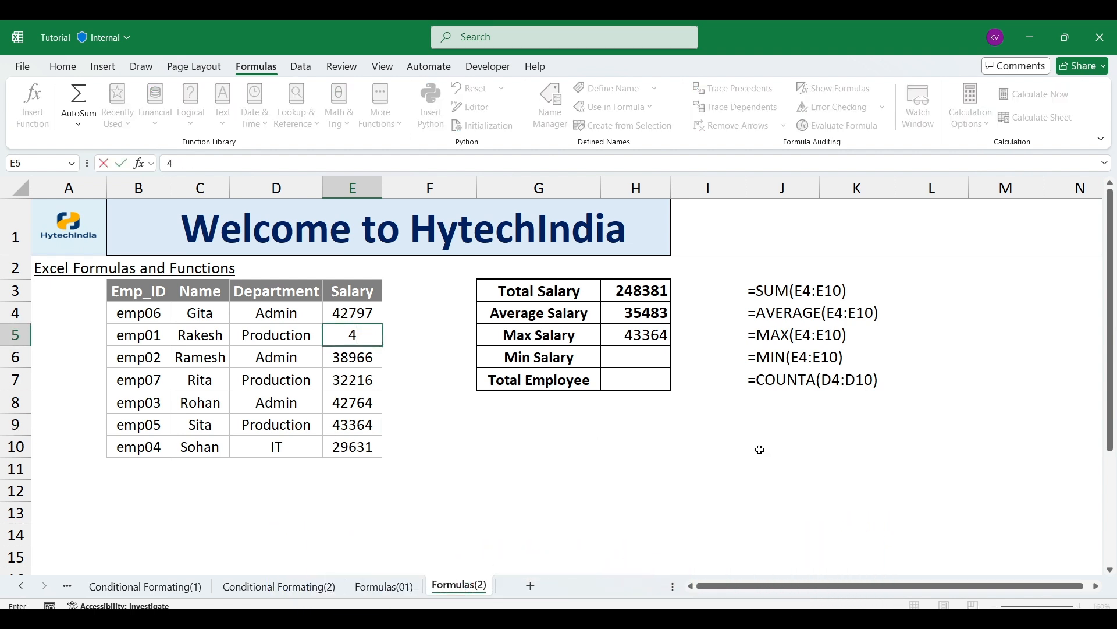
text(5893)
key(Return)
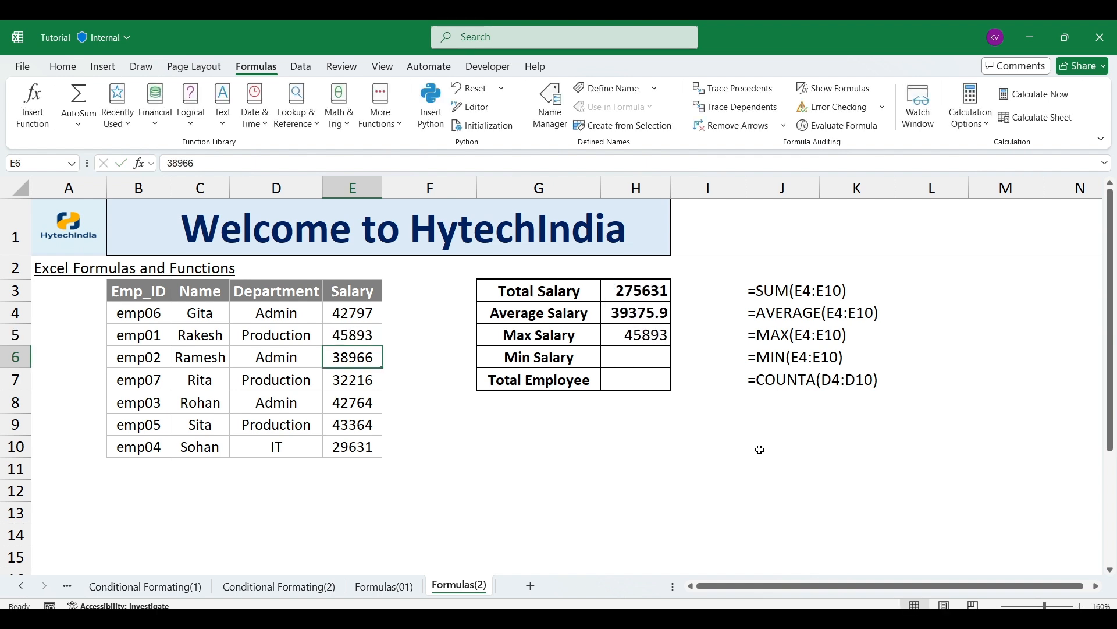
Step: Check the Max Salary formula in H5 against the edited salary in E5
click(616, 333)
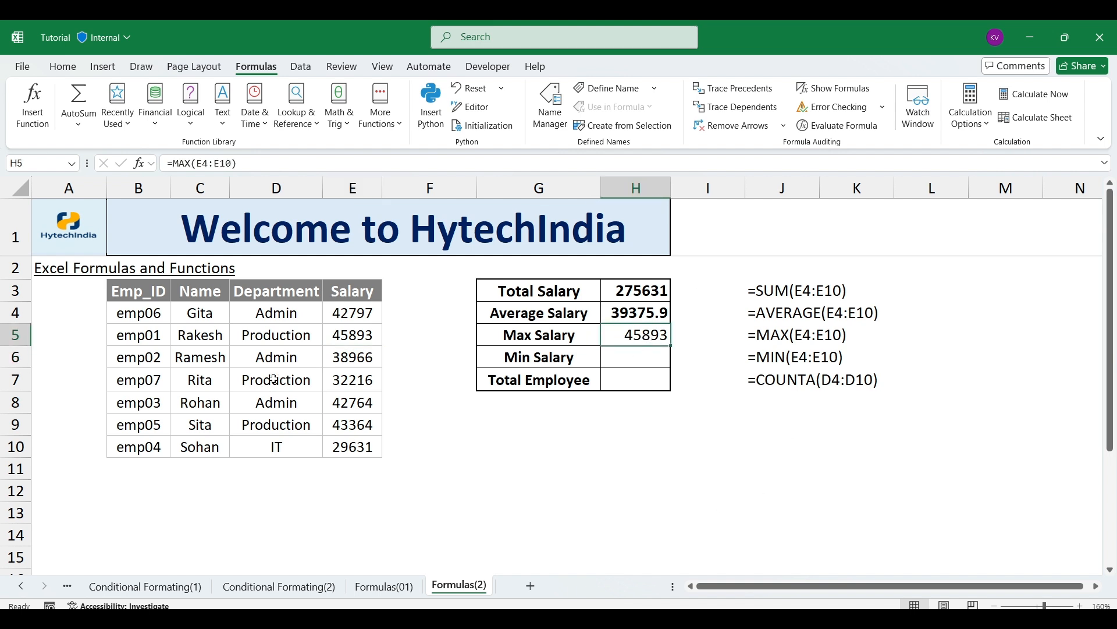
click(357, 341)
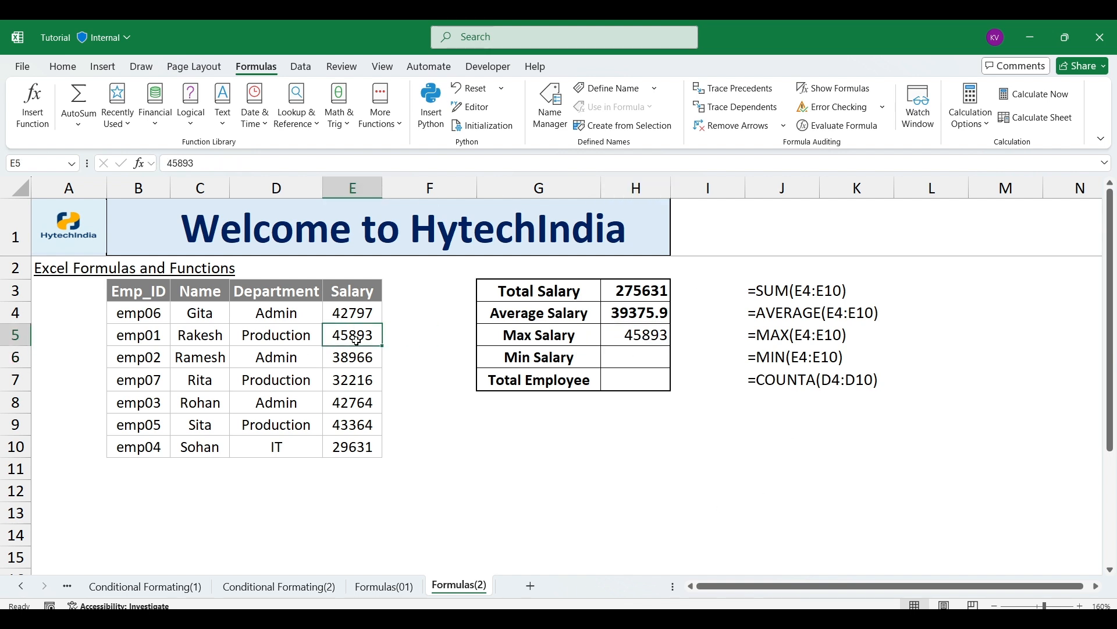
key(F2)
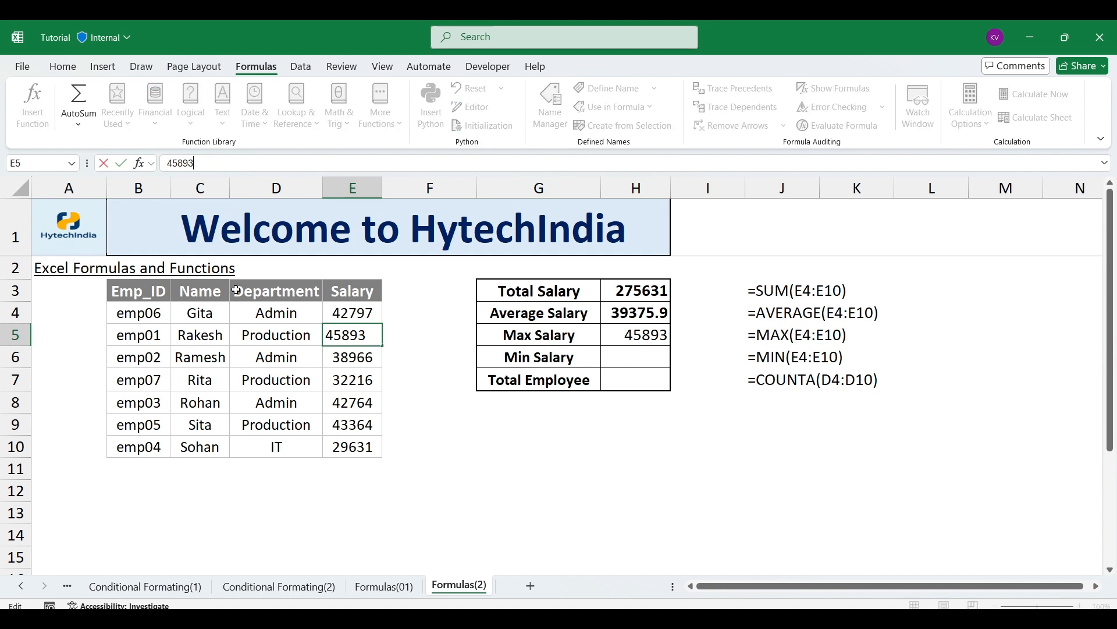
key(Escape)
click(356, 356)
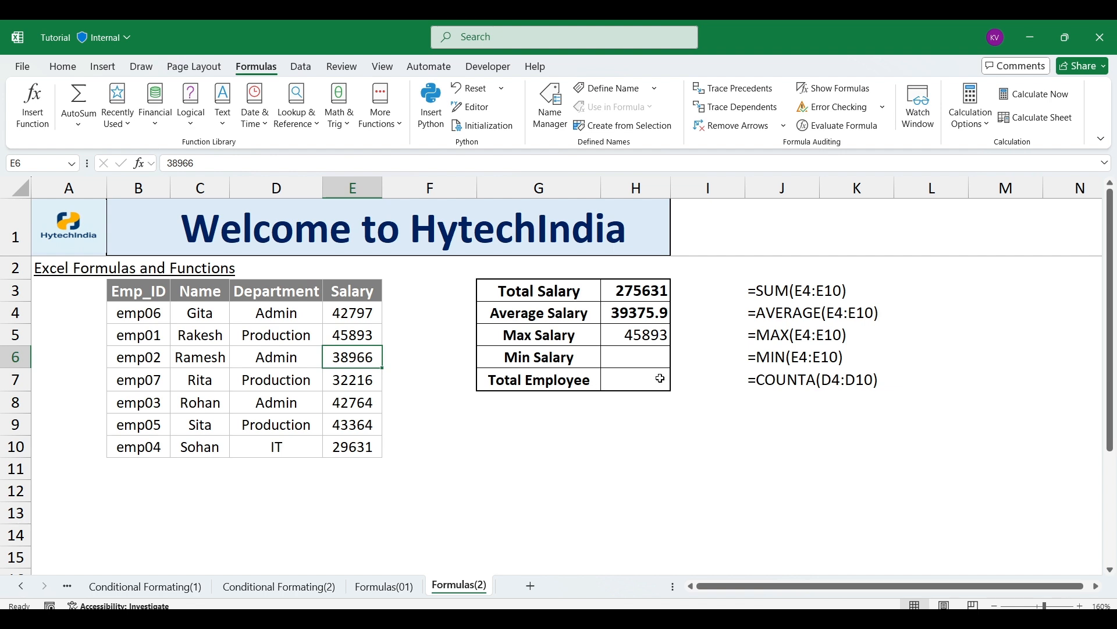
Step: Make the Max Salary value in H5 bold and calculate the minimum salary in H6 with =MIN(E4:E10), also in bold
click(644, 337)
key(Down)
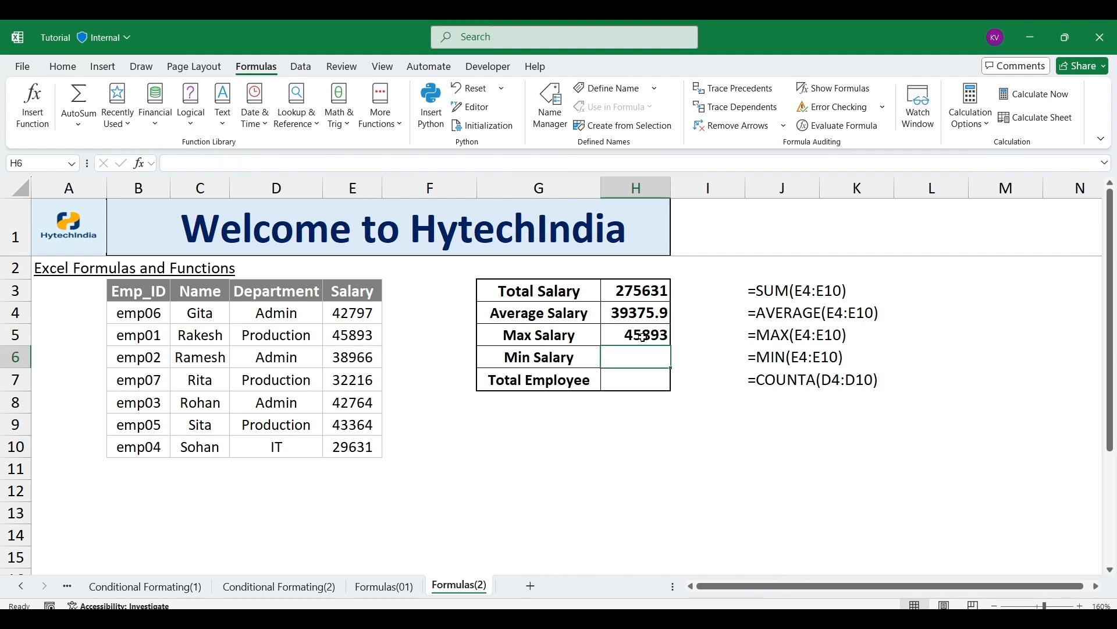
text(=min)
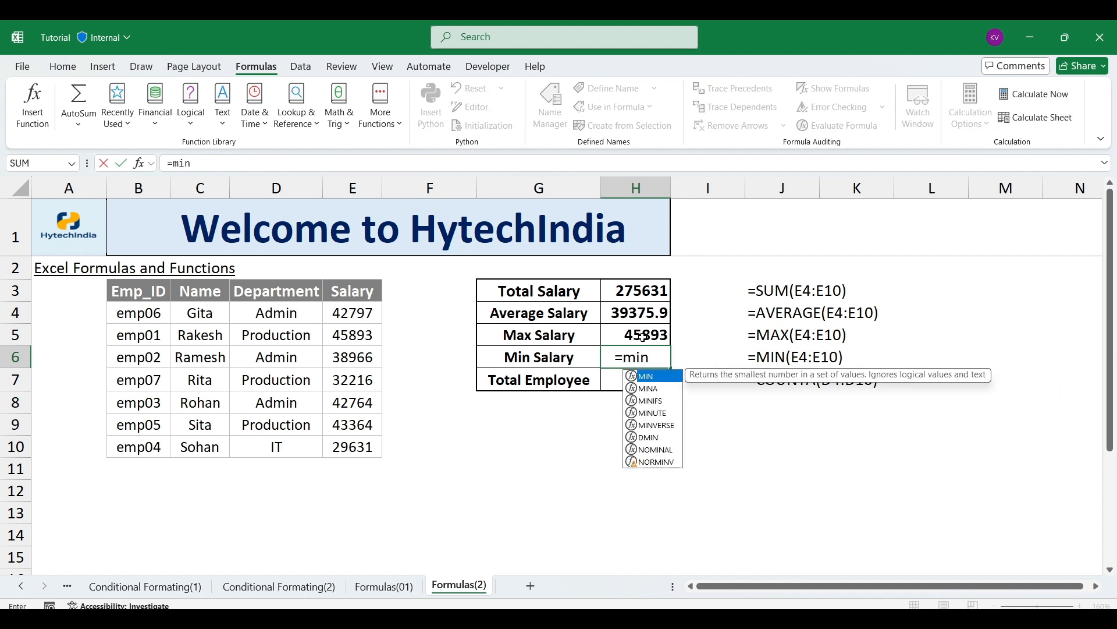
key(Tab)
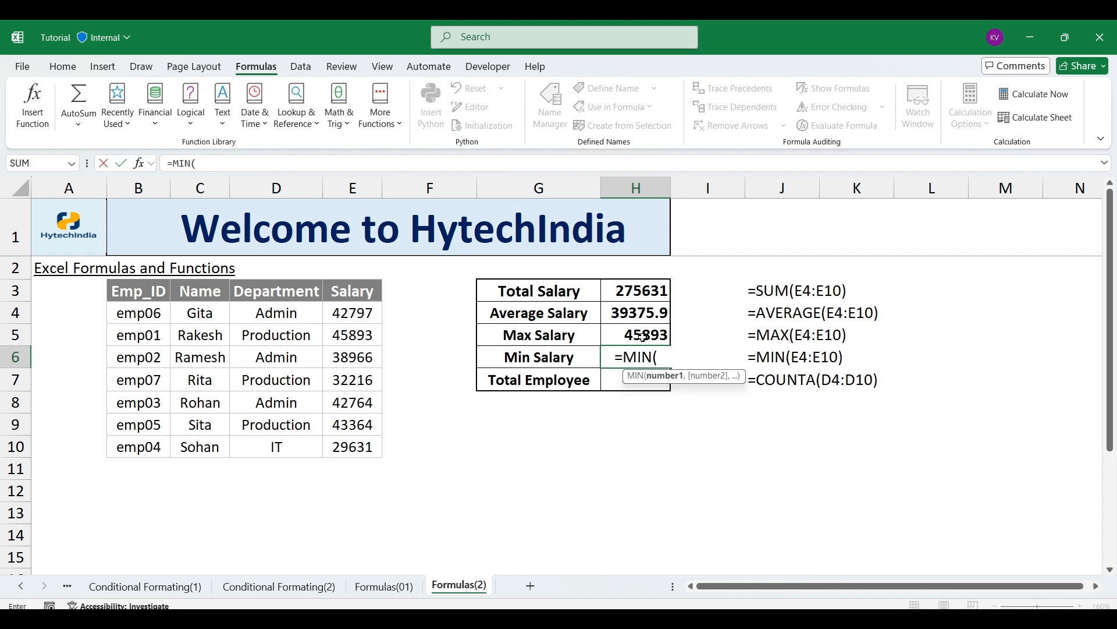
key(Left)
key(Left)
key(Left)
key(Up)
key(Up)
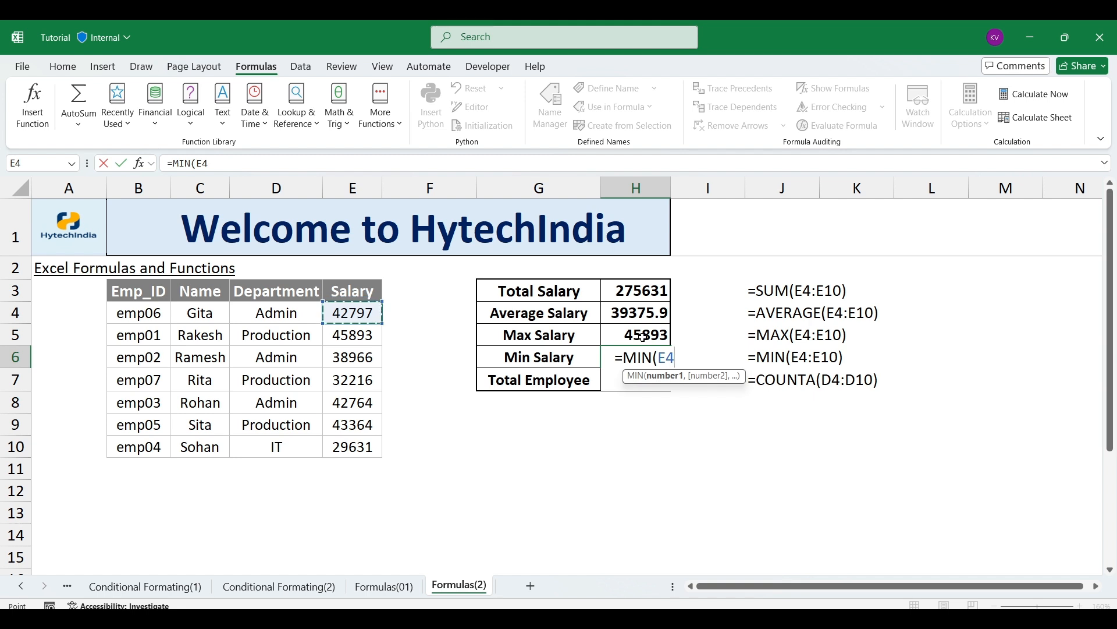
key(ctrl+shift+Down)
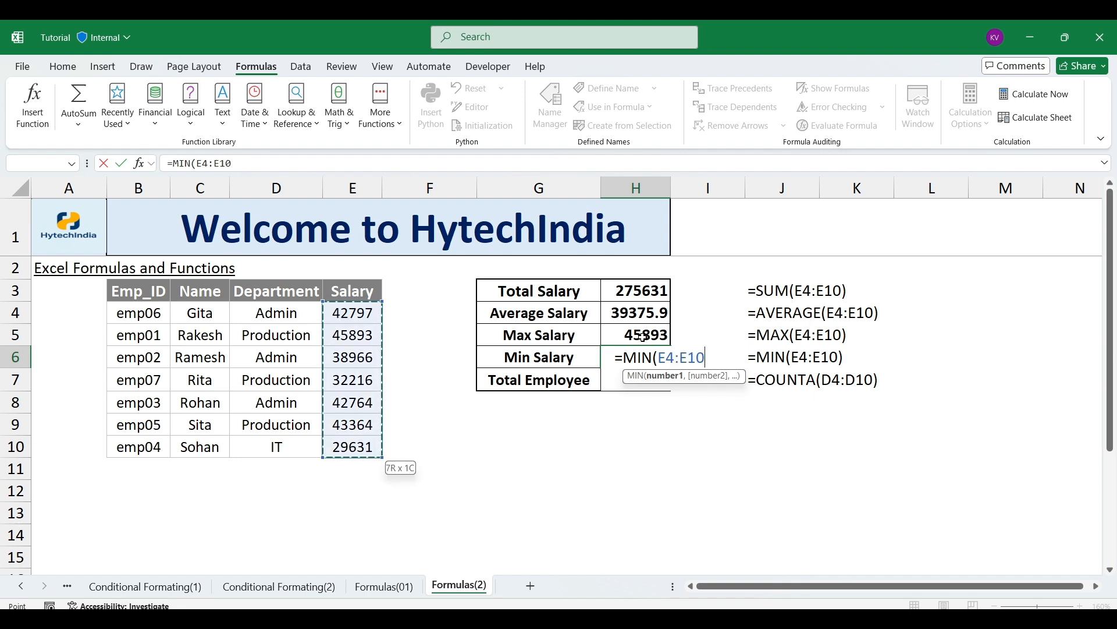
text())
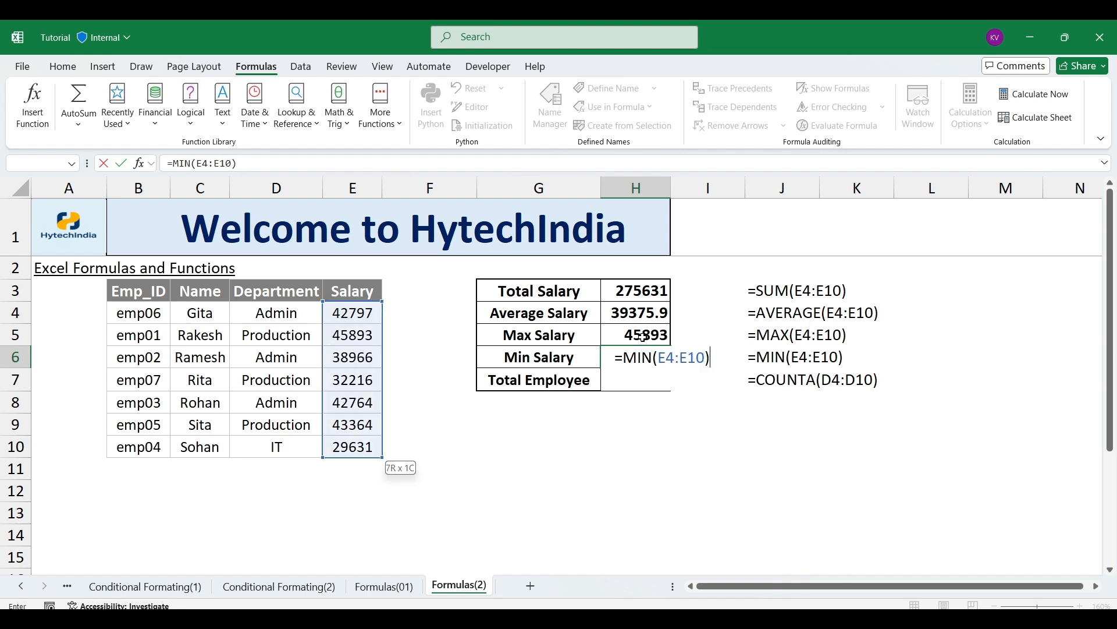
key(Return)
key(Up)
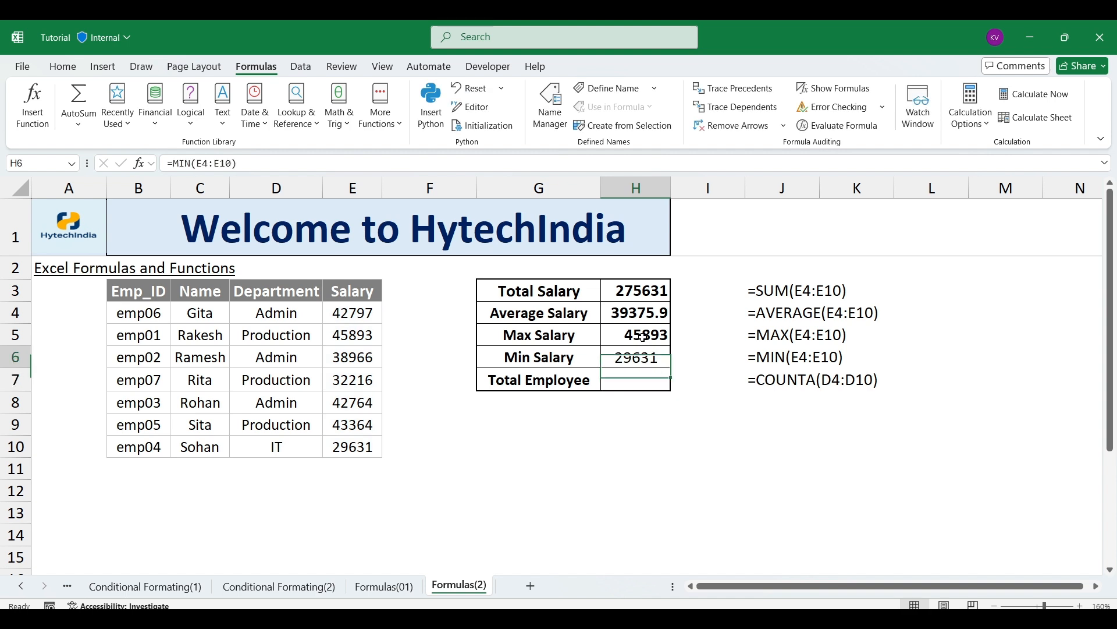
key(ctrl+b)
Step: Examine the employee IDs B4:B10 and names C4:C10 as possible ranges for the Total Employee count in H7
key(Down)
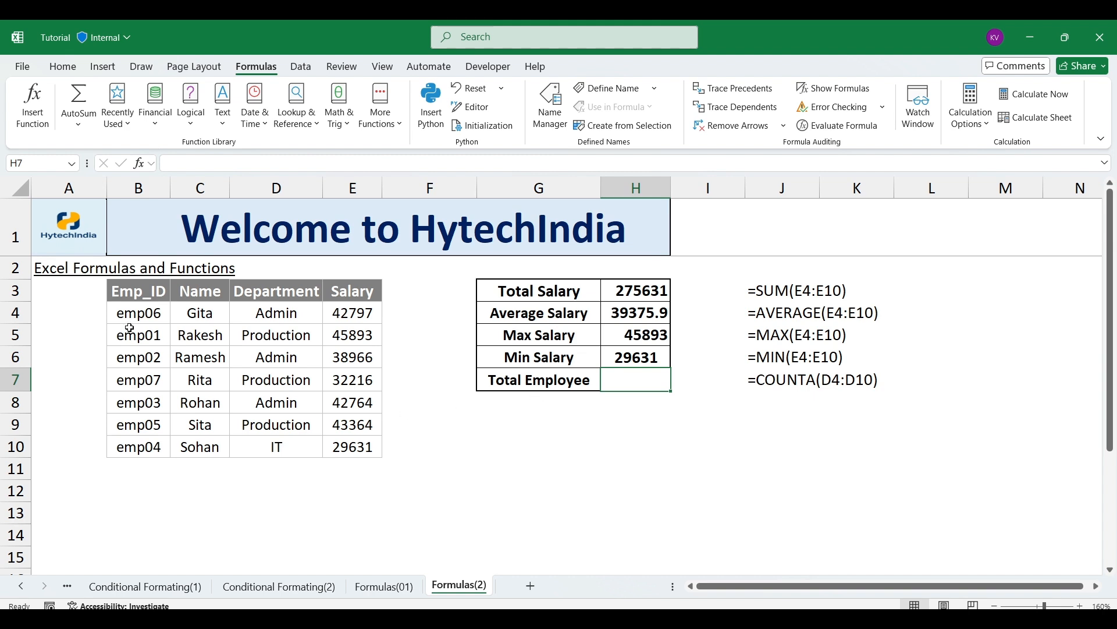
click(135, 311)
drag(135, 311, 138, 446)
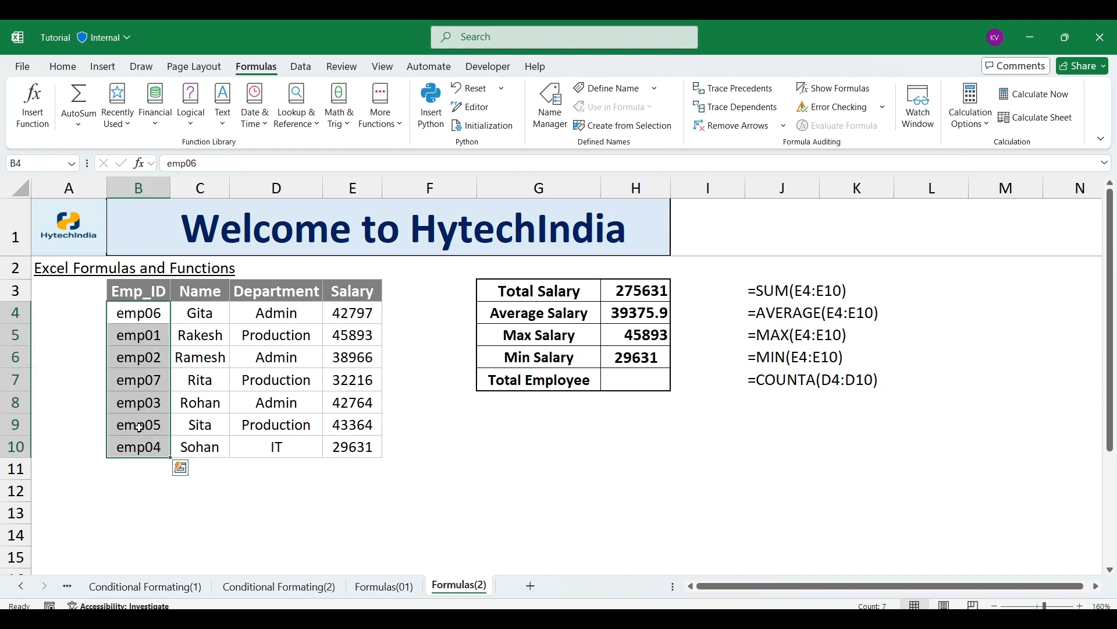
drag(198, 330, 201, 447)
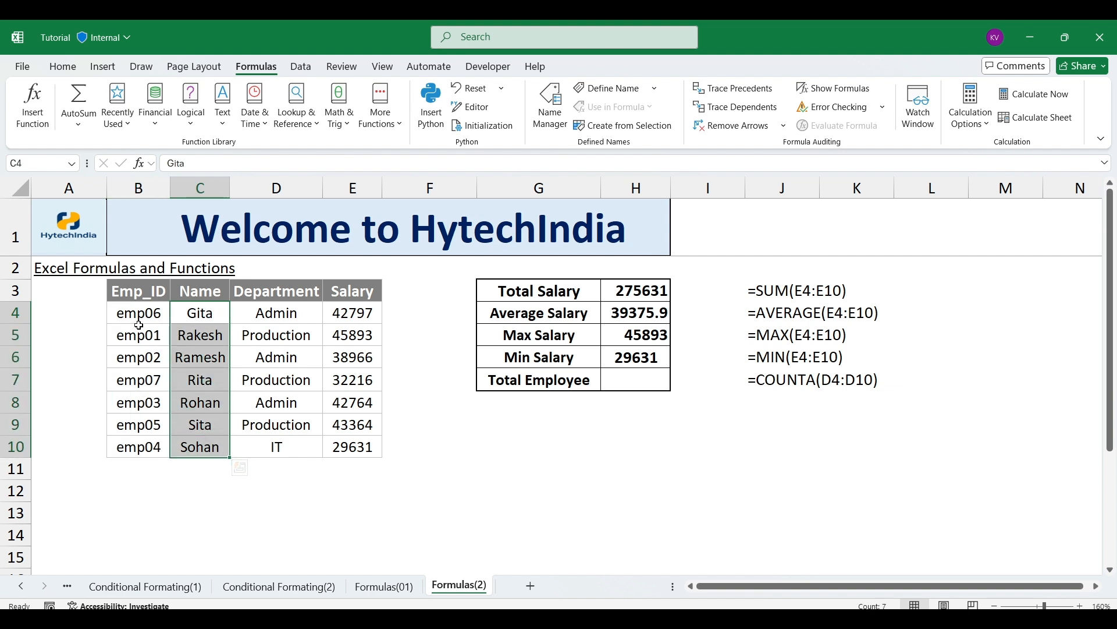
drag(143, 313, 155, 448)
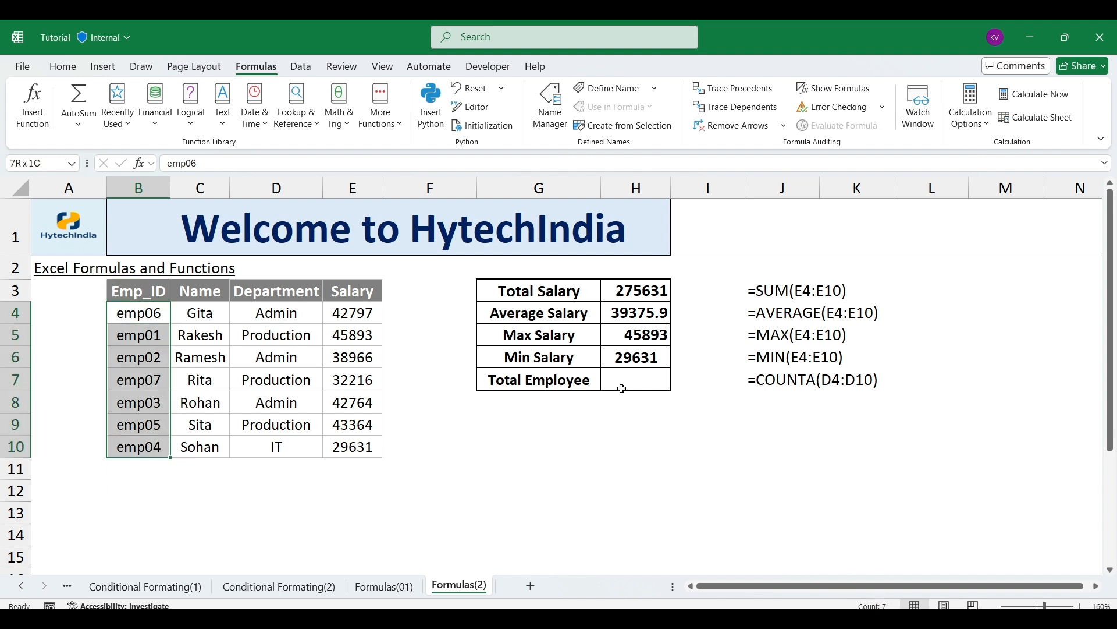
click(646, 384)
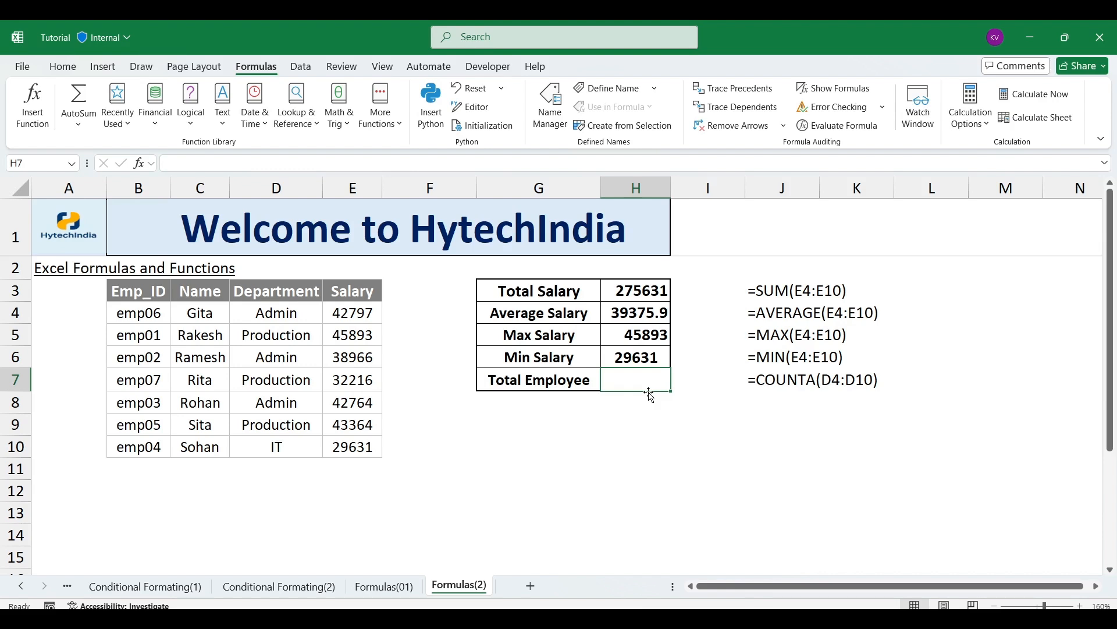
text(=)
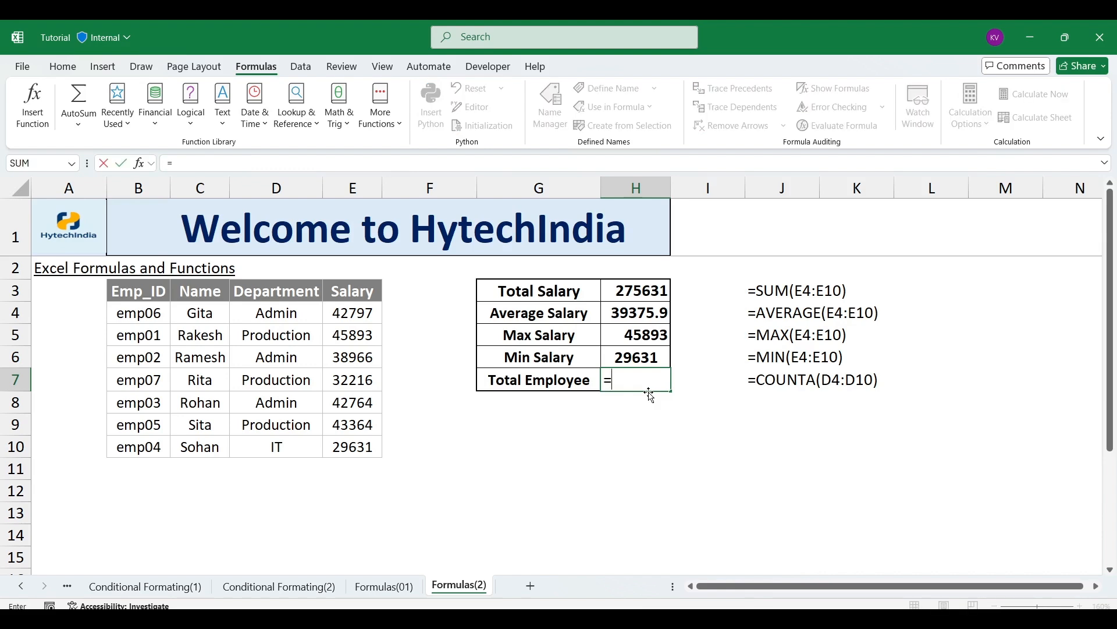
key(Escape)
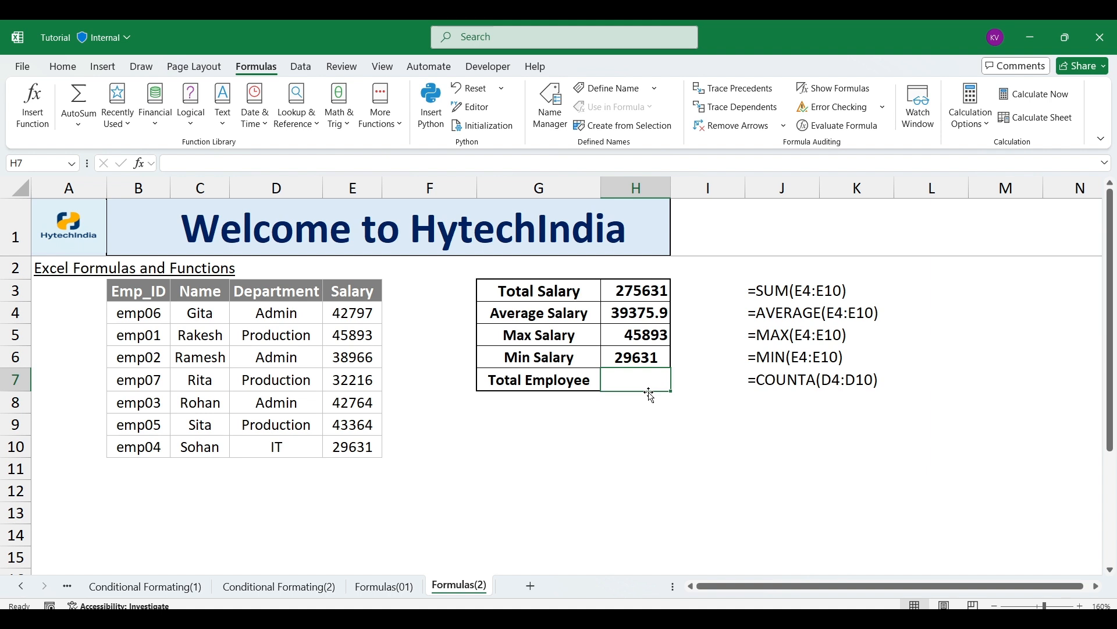
click(739, 401)
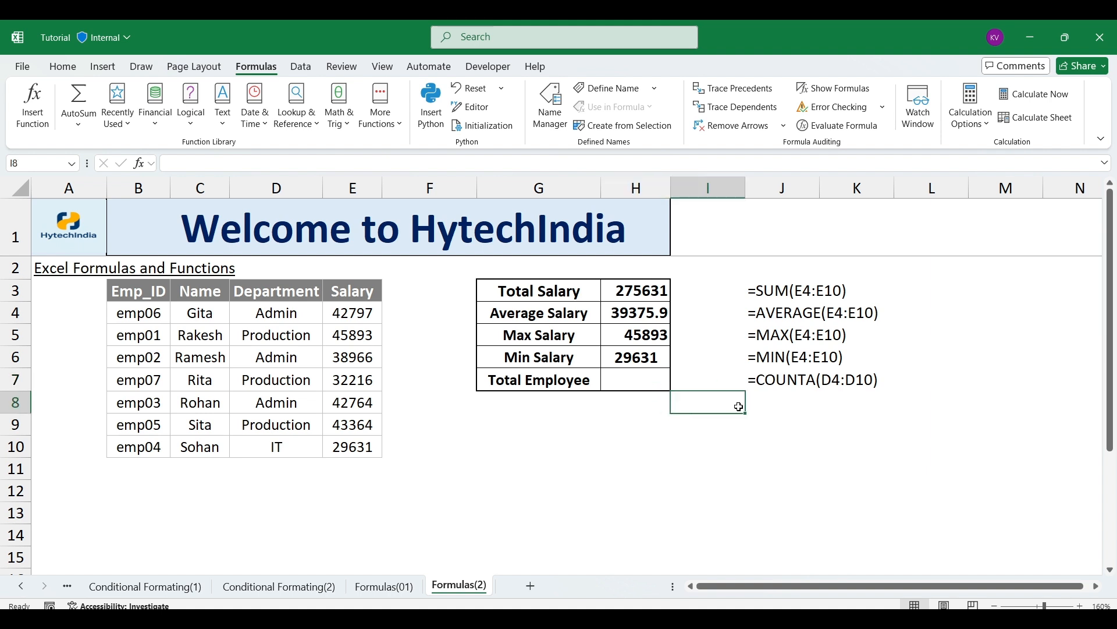
click(641, 381)
text(=coun)
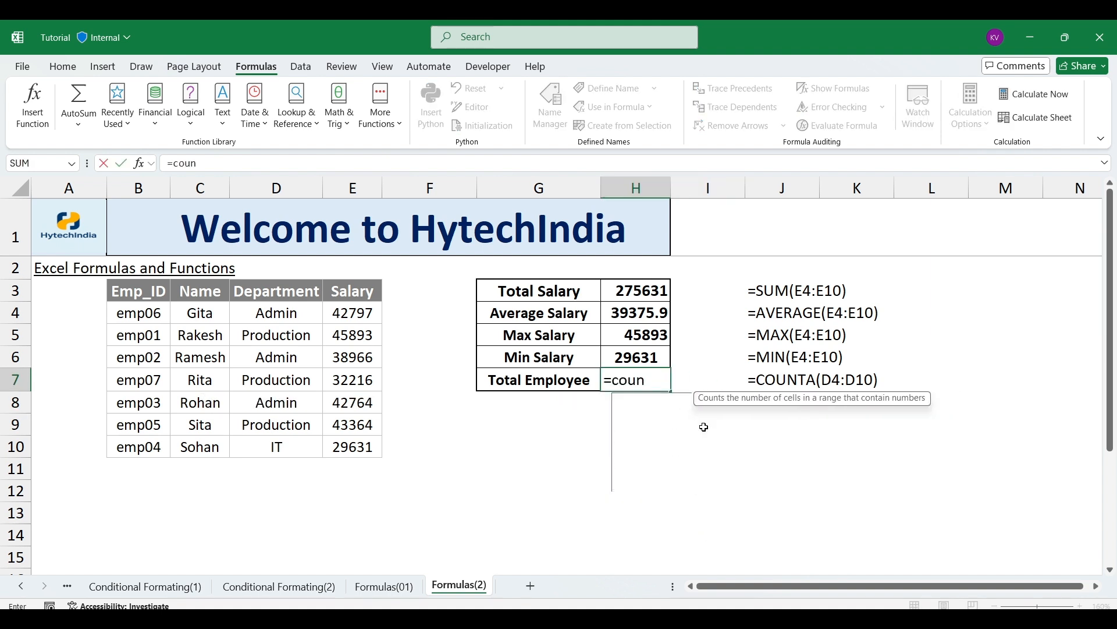
key(Escape)
key(Tab)
key(Tab)
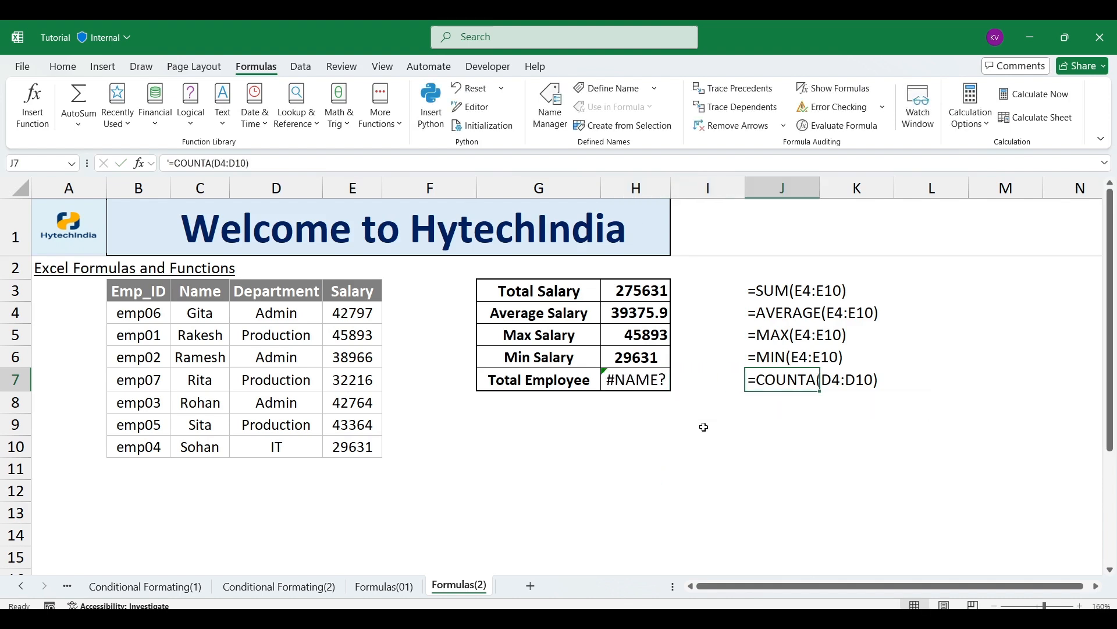
key(Left)
key(Left)
key(Delete)
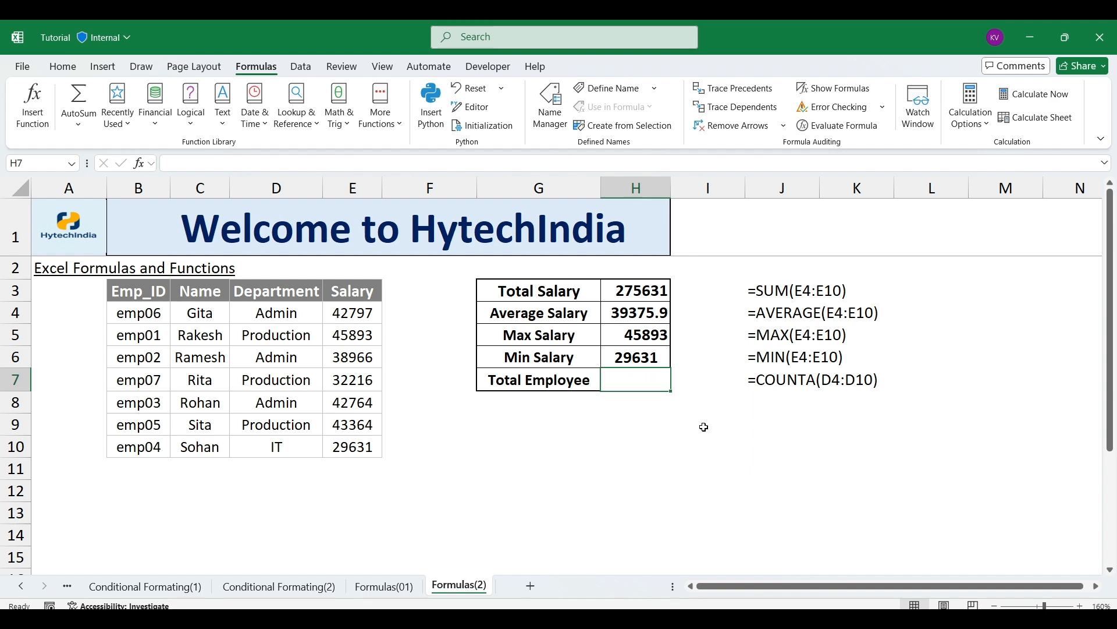
Step: Count the numeric salary entries in the Total Employee cell H7 with =COUNT(E4:E10)
text(=count)
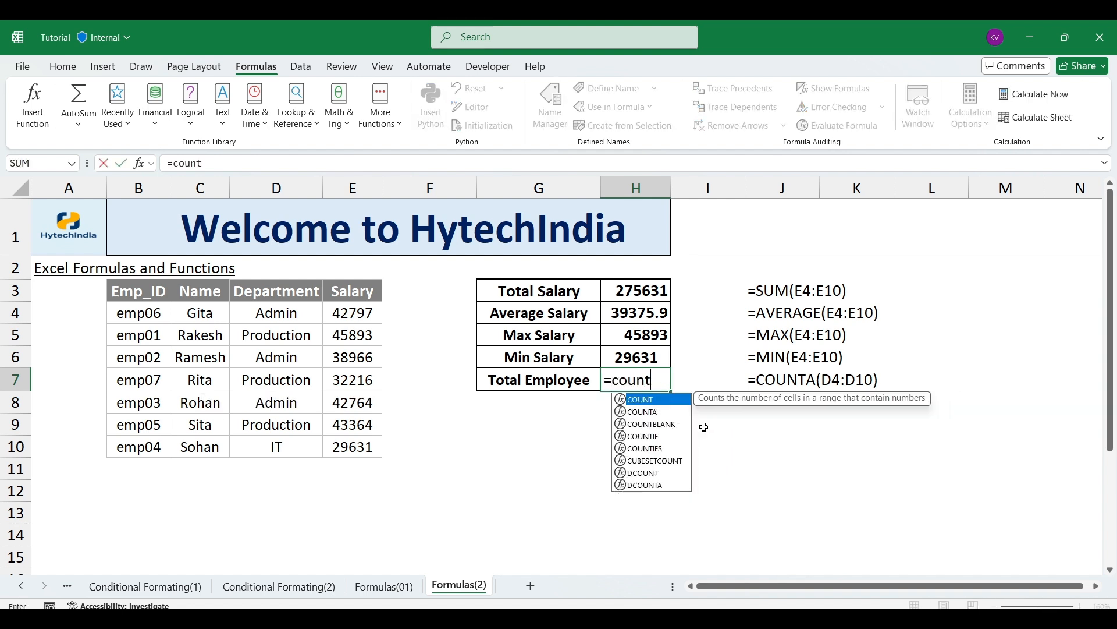
key(Tab)
key(Left)
key(Left)
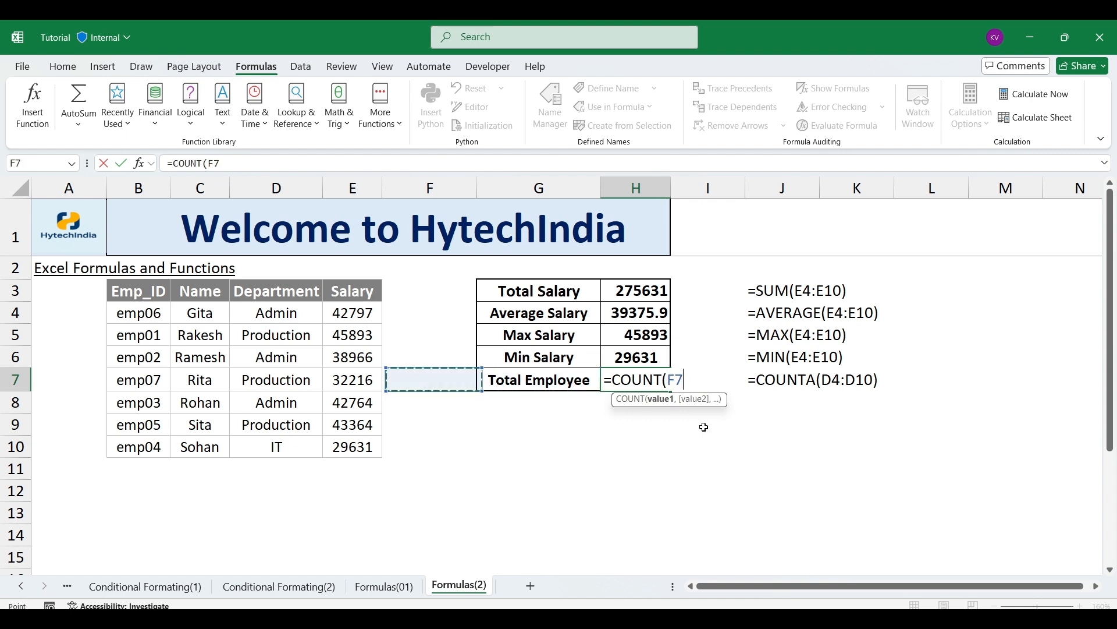
key(Left)
key(Up)
key(Up)
key(Up)
key(shift+Down)
key(shift+Down)
key(shift+Down)
key(shift+Down)
key(shift+Down)
key(shift+Down)
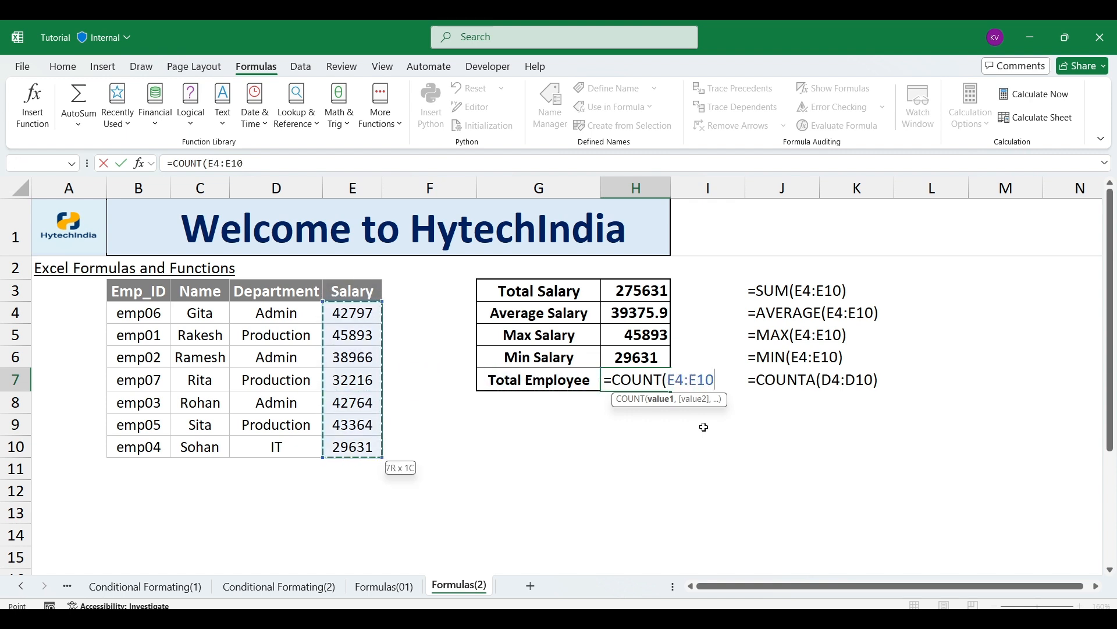
text())
key(Return)
key(Up)
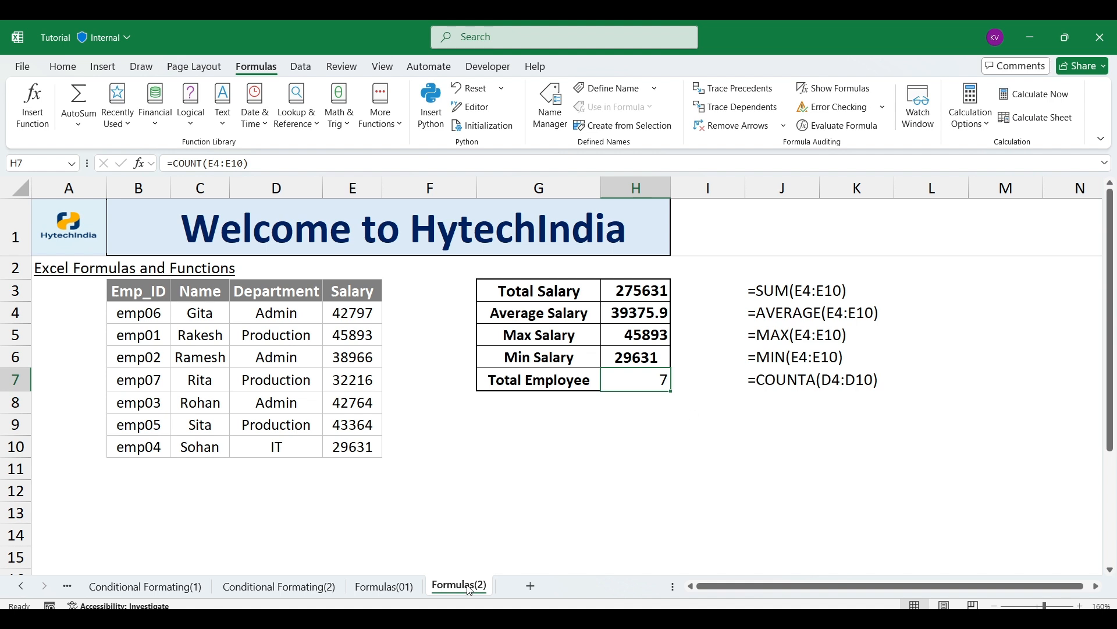
Step: Test the COUNT formula by replacing emp02's salary in E6 with the text "ascd", and undo that entry
click(375, 363)
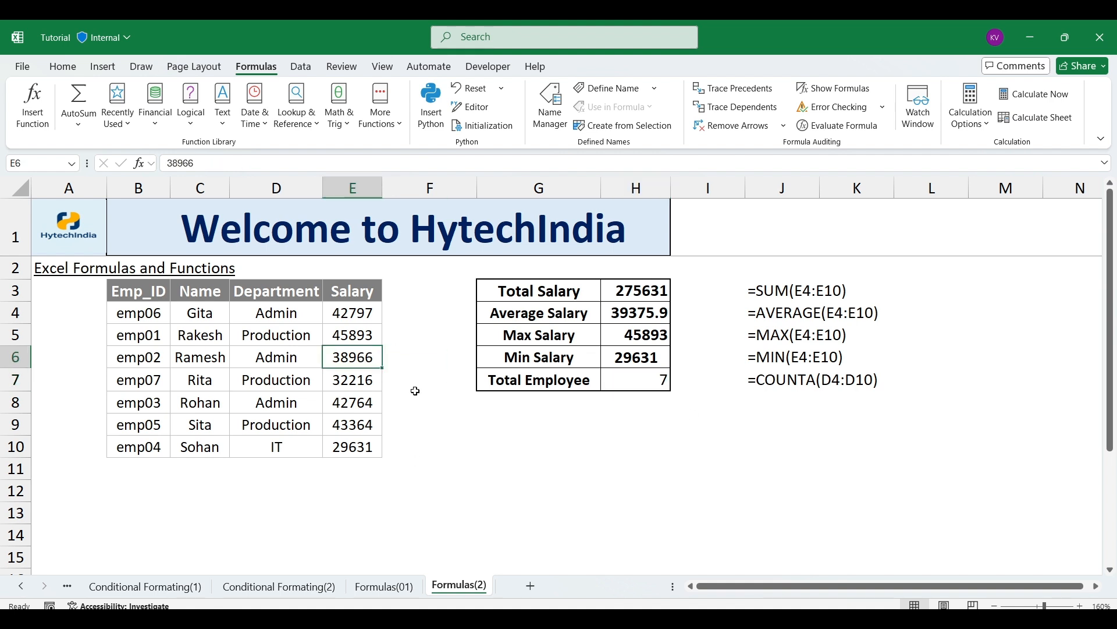
text(ascd)
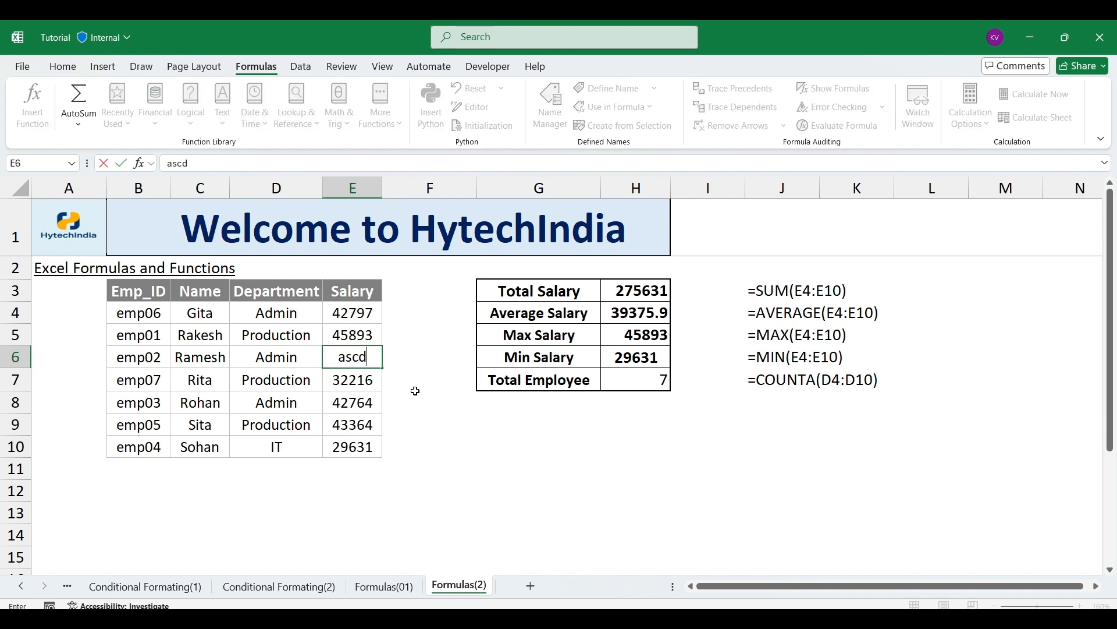
key(Return)
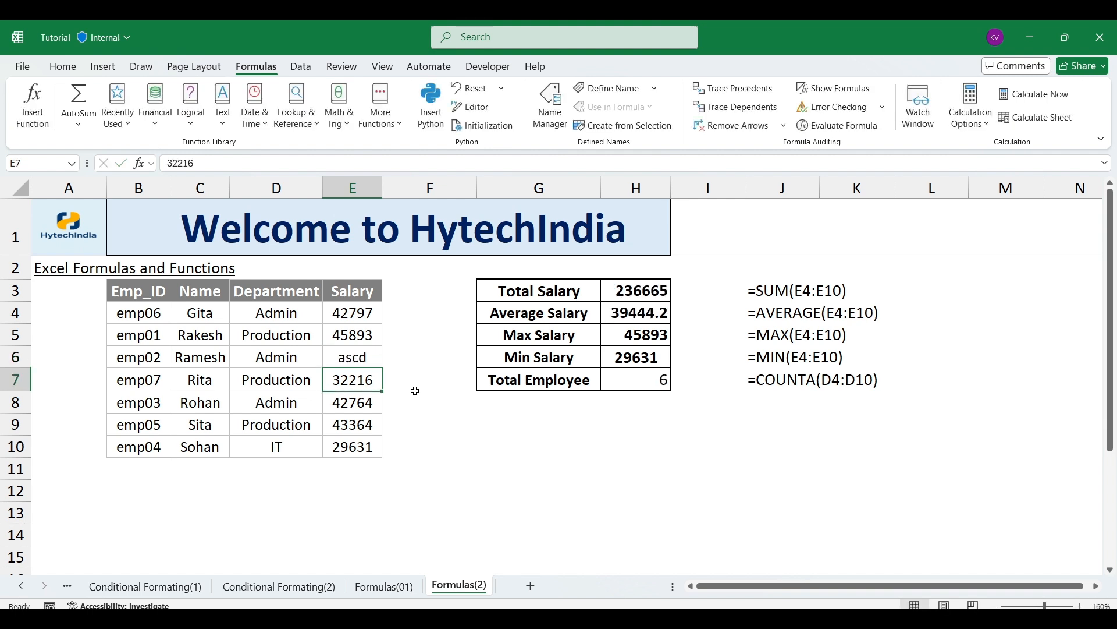
key(Up)
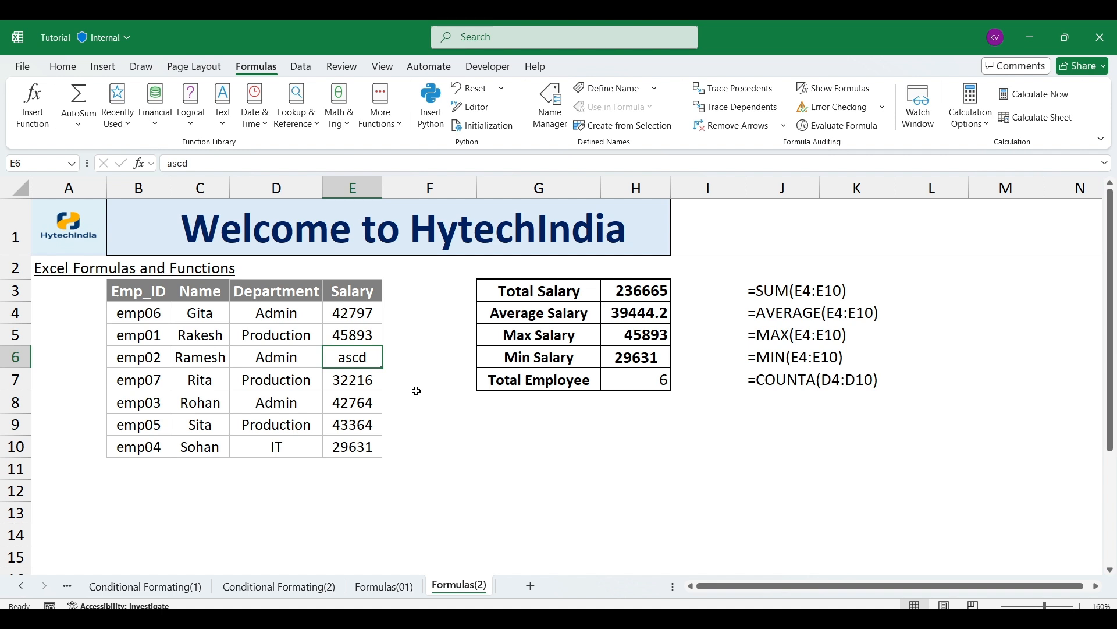
key(ctrl+z)
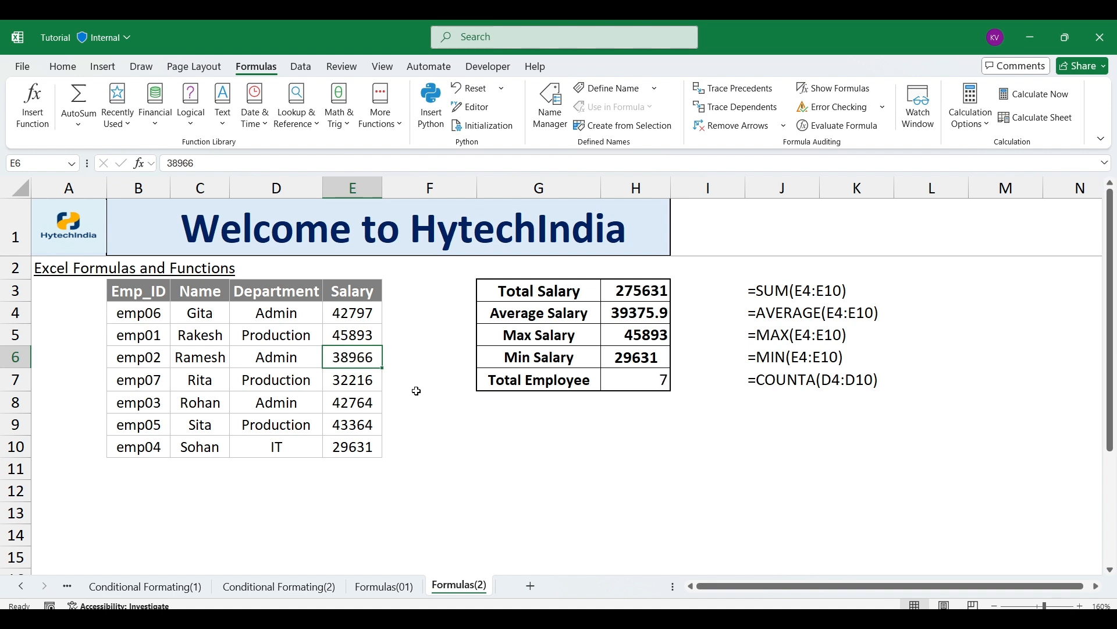
Step: Note the count formula as plain text =count(D4:D10) in J8, below the COUNTA reference
click(636, 381)
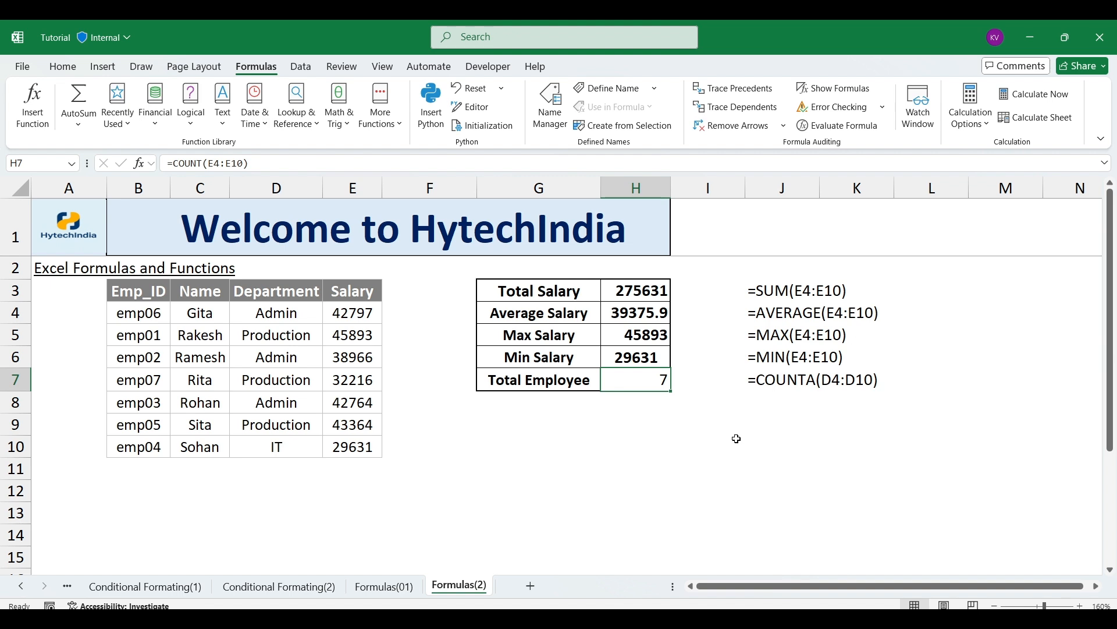
click(758, 412)
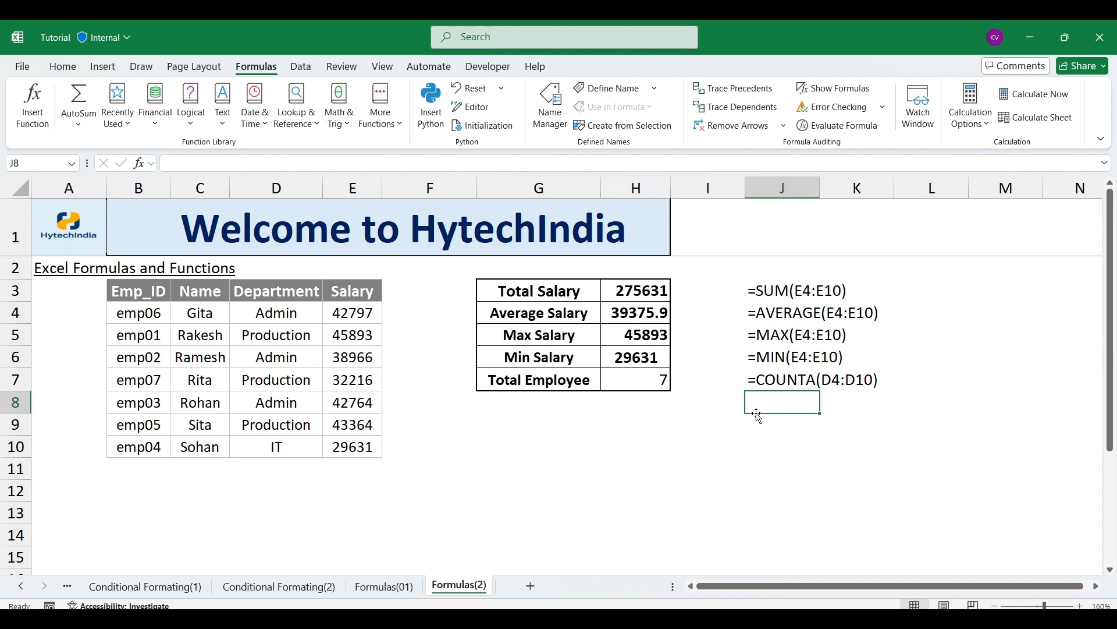
text('=cou)
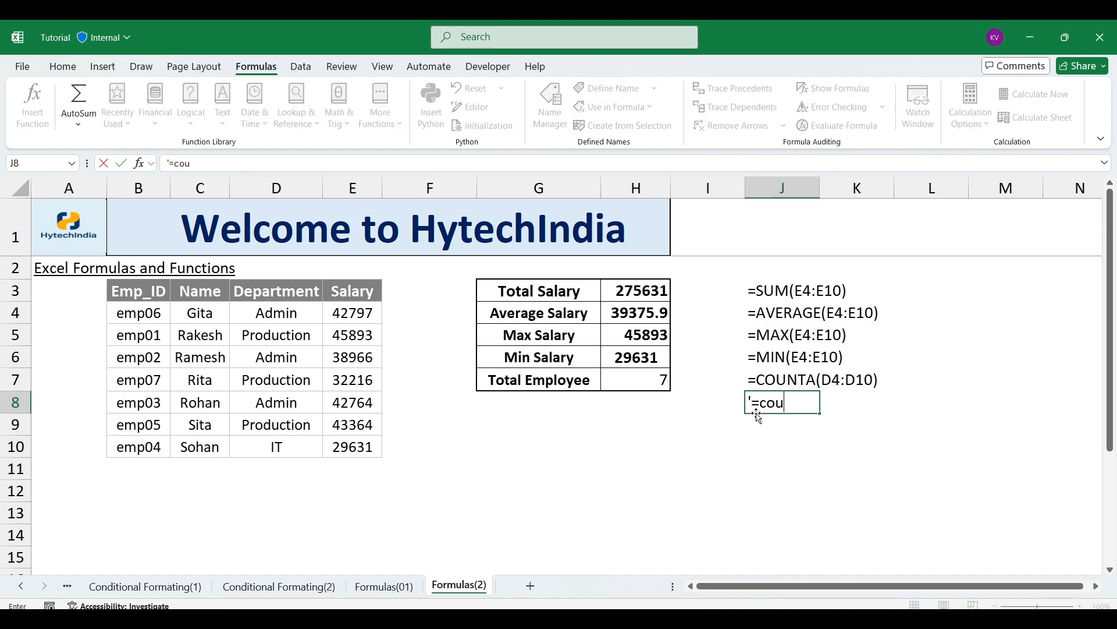
text(nt(D4:D10))
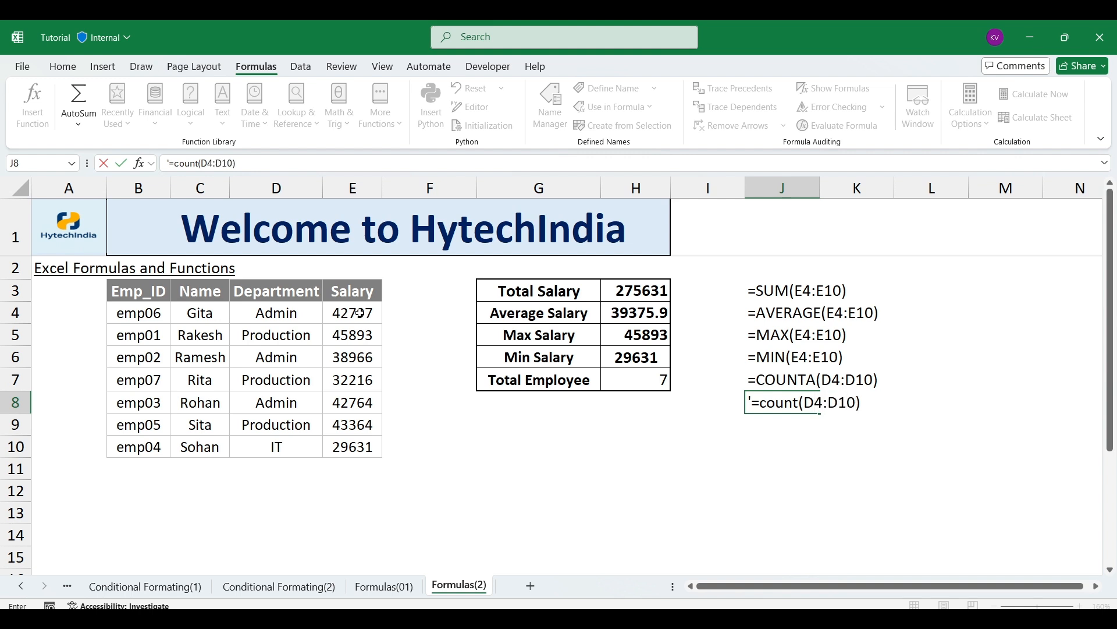
key(Return)
key(Up)
key(Down)
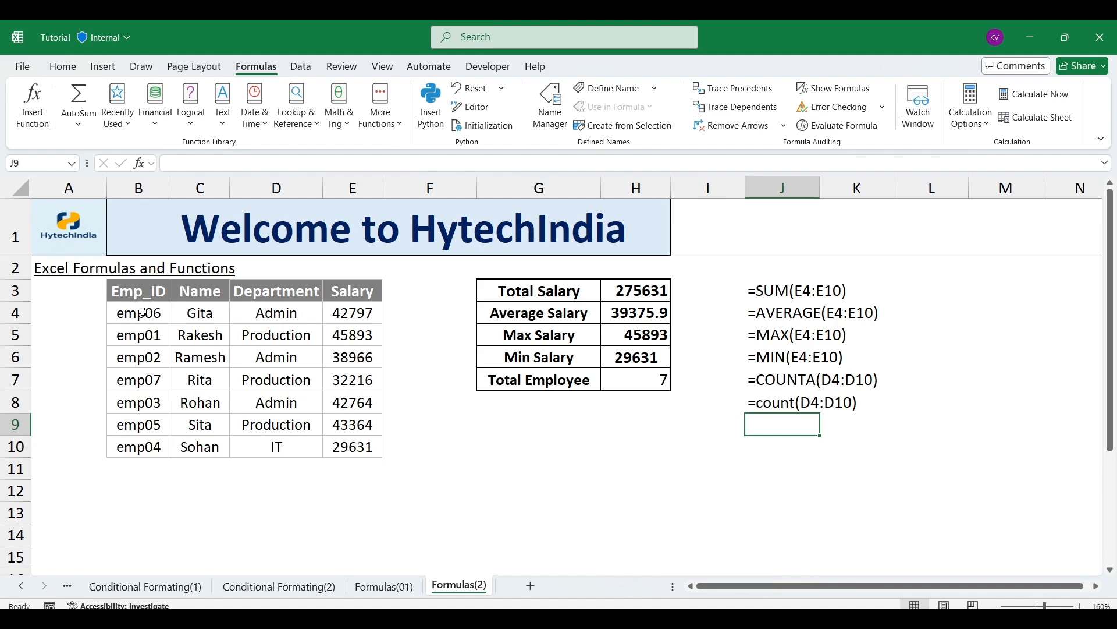
Step: Replace the Total Employee formula in H7 with =COUNTA(B4:B10) to count the employee IDs
drag(143, 311, 143, 446)
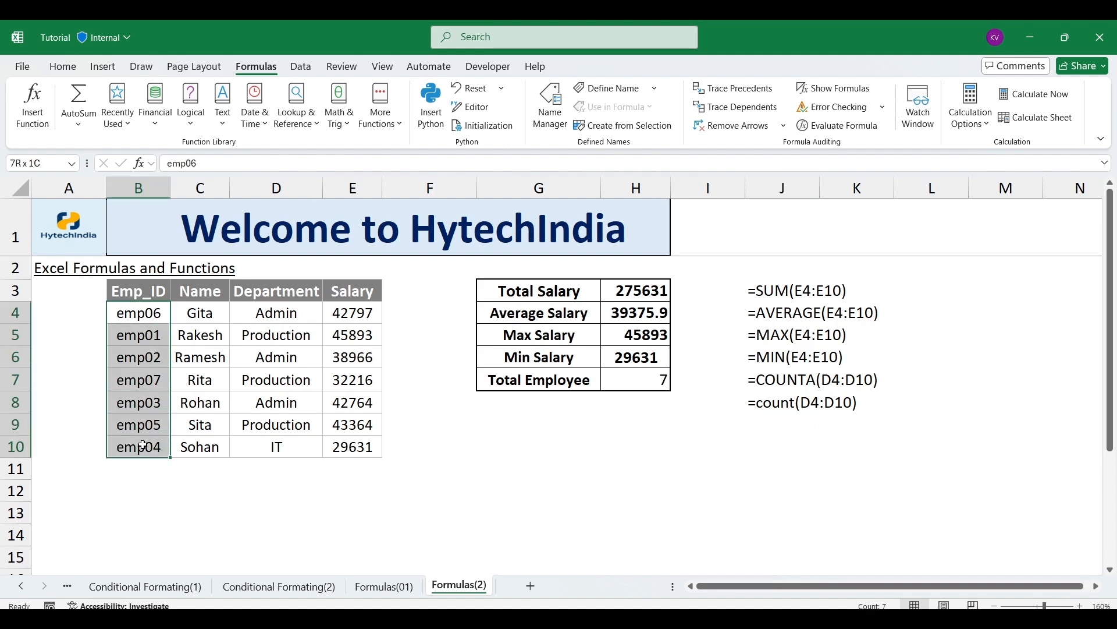
click(634, 380)
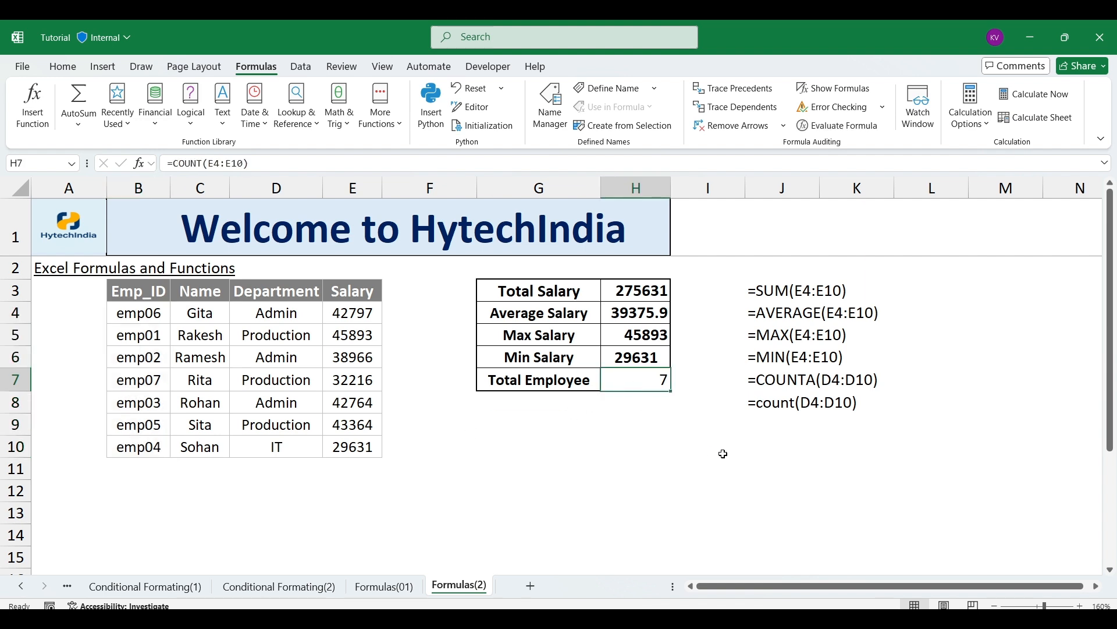
text(=COUNTIF)
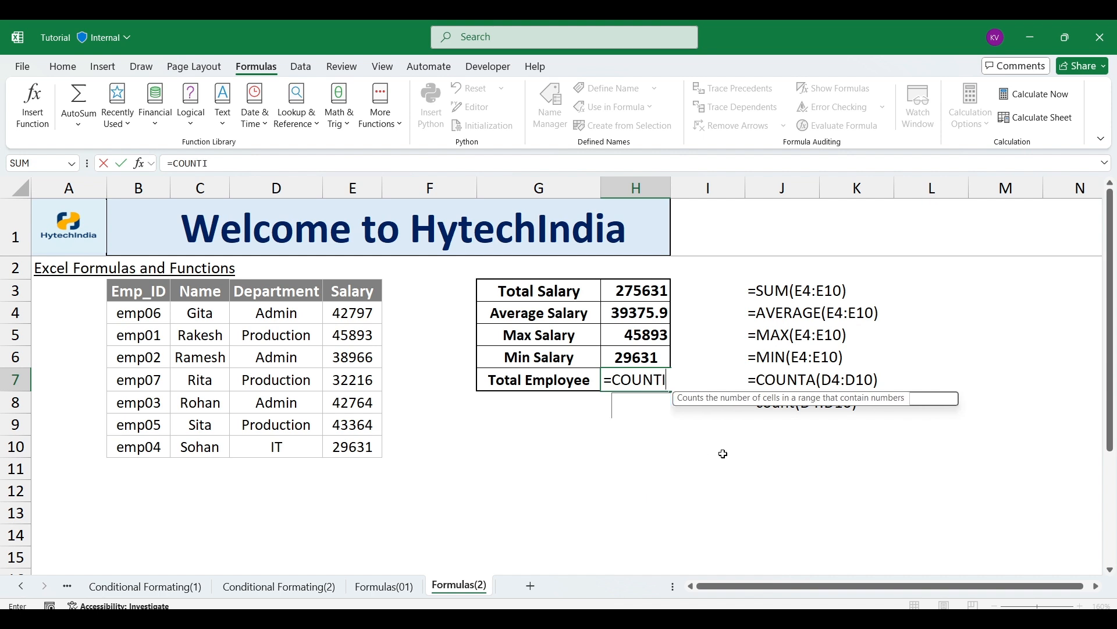
key(BackSpace)
key(BackSpace)
text(A()
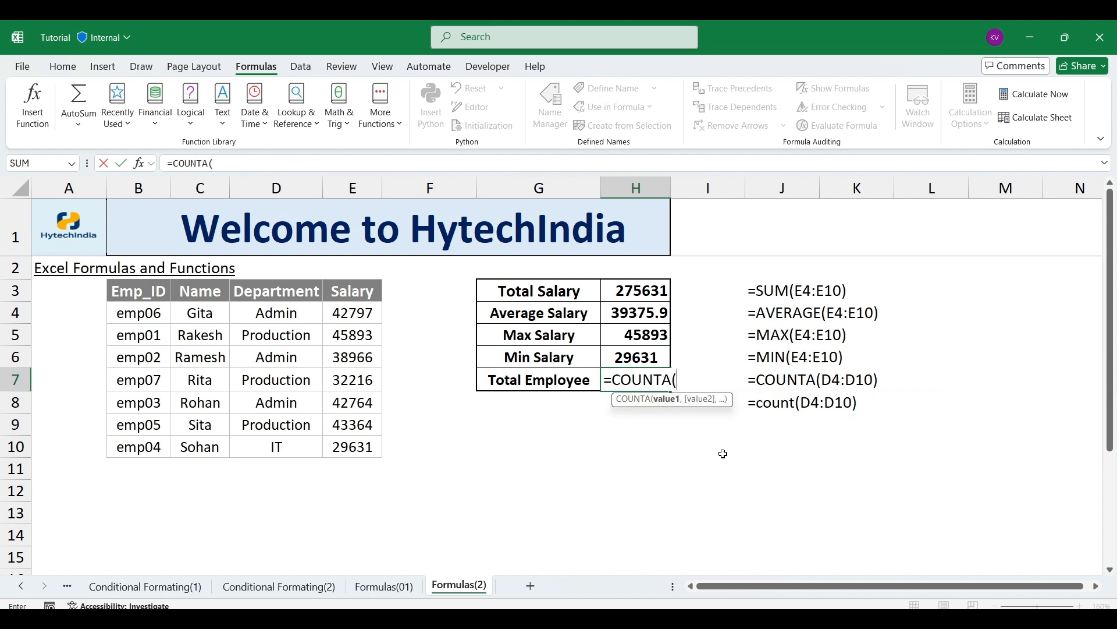
key(shift+Down)
key(shift+Down)
key(shift+Down)
key(shift+Down)
key(shift+Down)
key(shift+Down)
key(shift+Down)
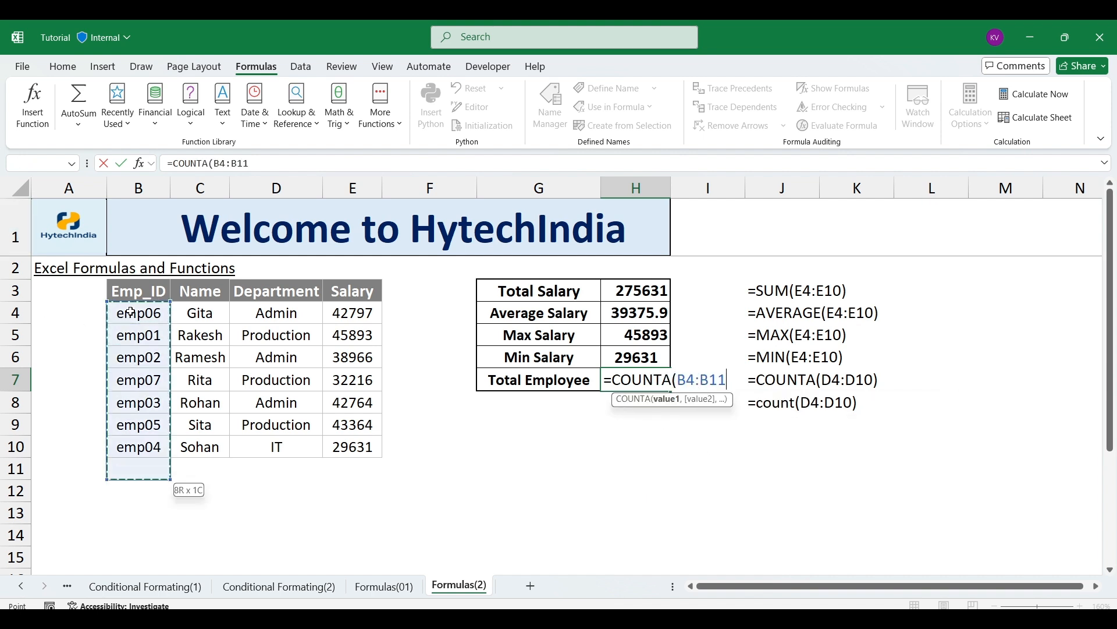
key(shift+Up)
key(Return)
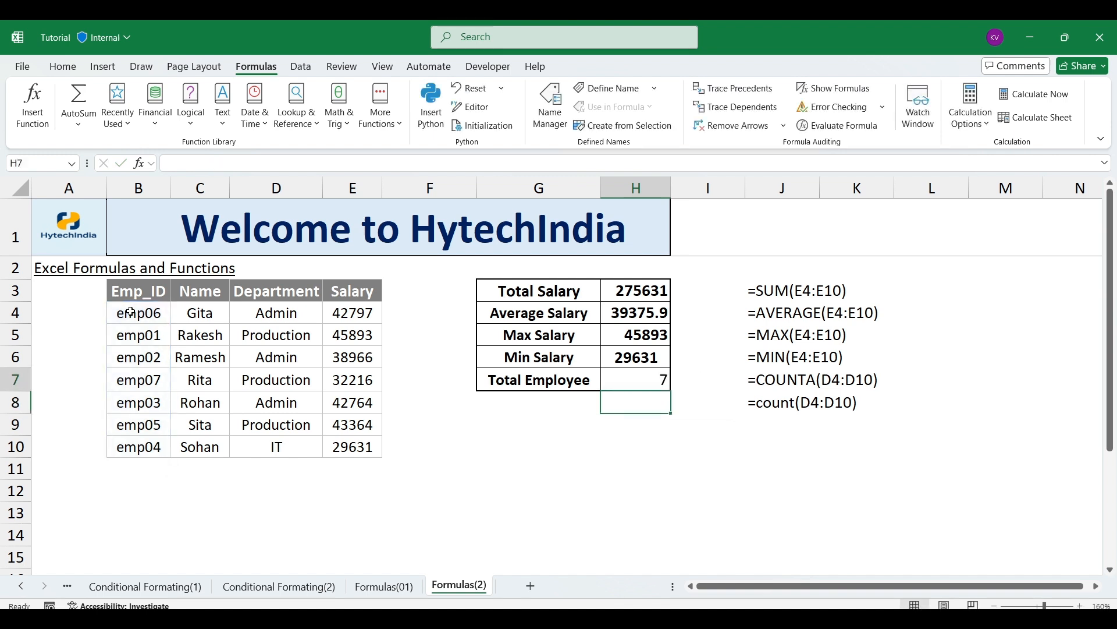
key(Up)
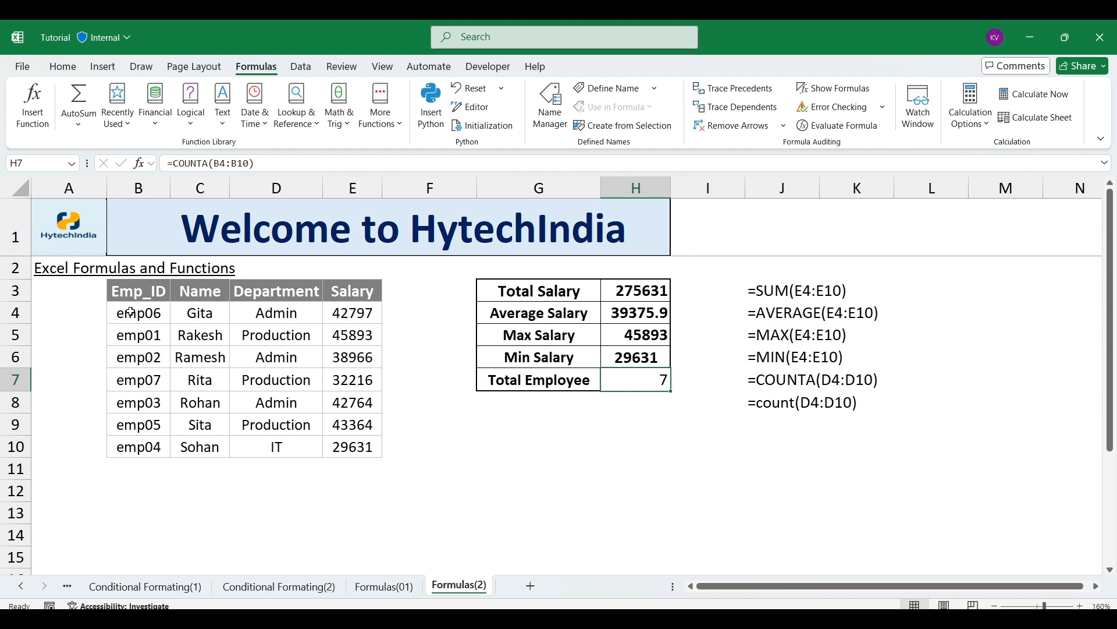
Step: Clear the Total Employee cell H7 and count the salary entries there with =COUNTA(E4:E10)
click(359, 310)
drag(360, 311, 356, 447)
click(645, 382)
key(Delete)
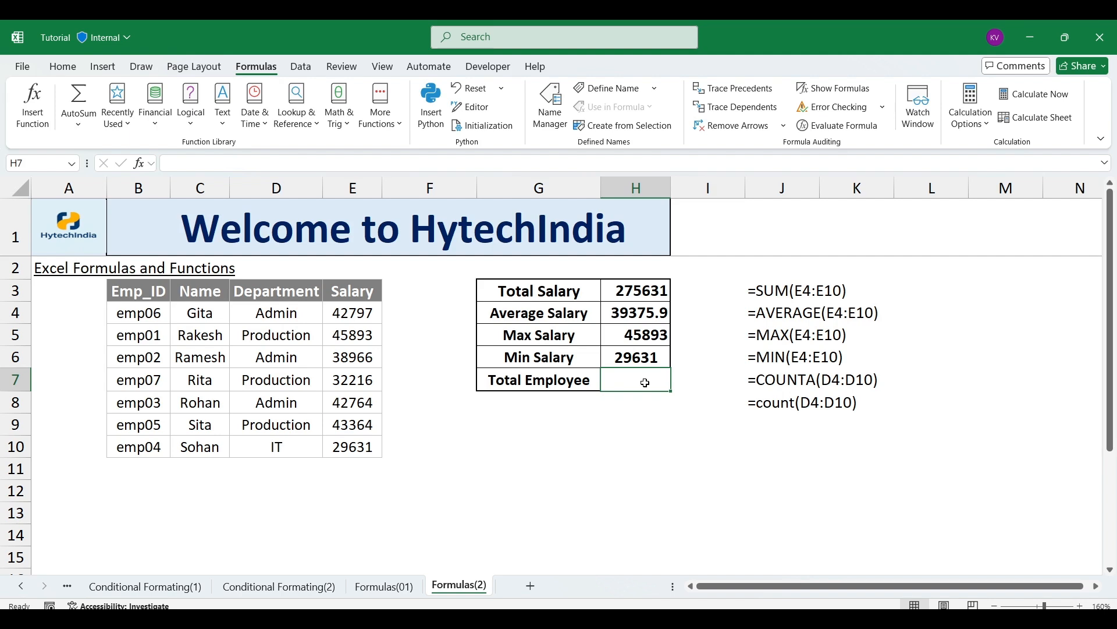
text(=COU)
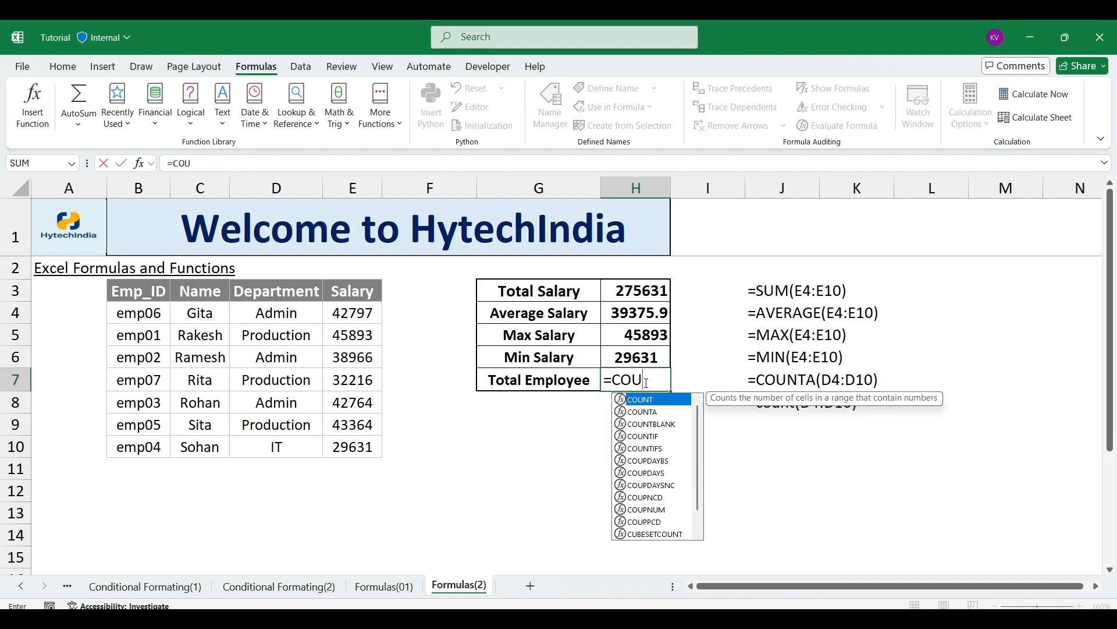
text(NTA)
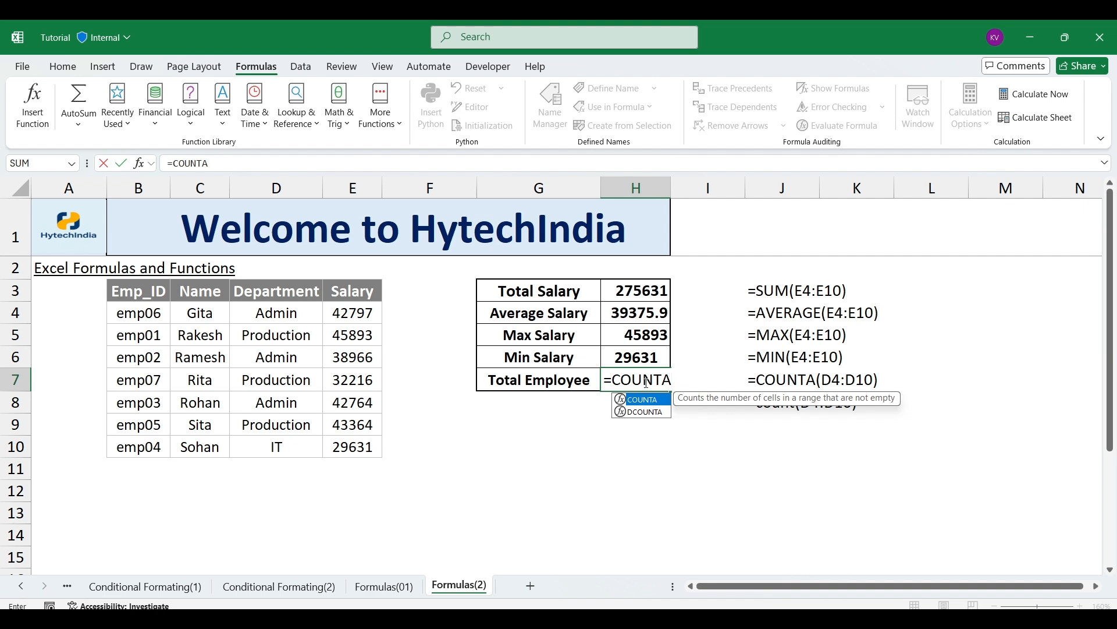
text(()
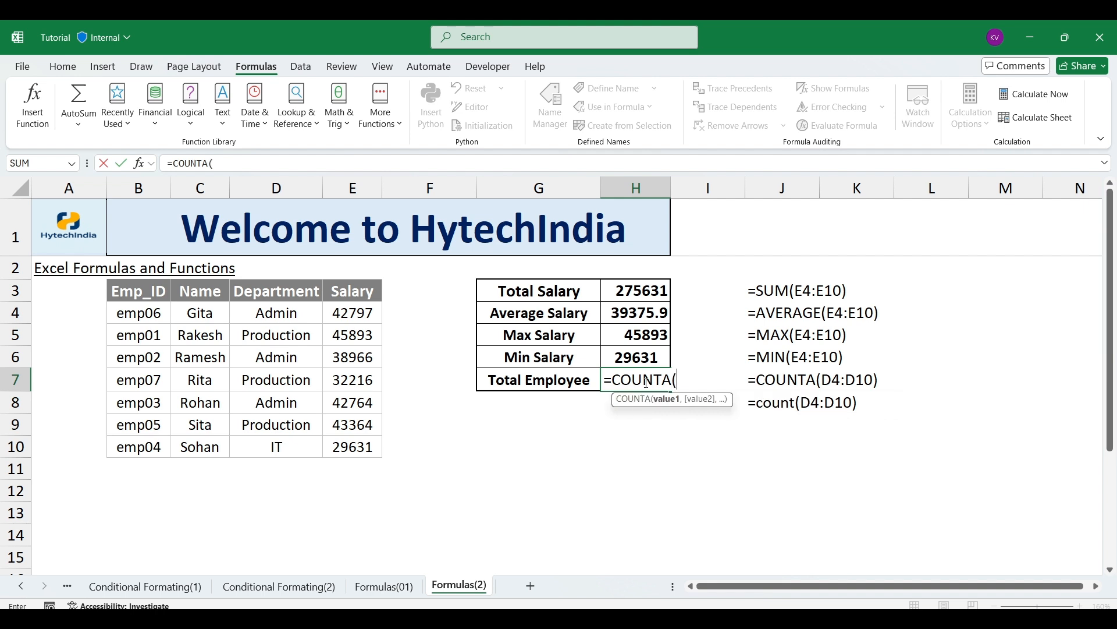
click(377, 315)
key(ctrl+shift+Down)
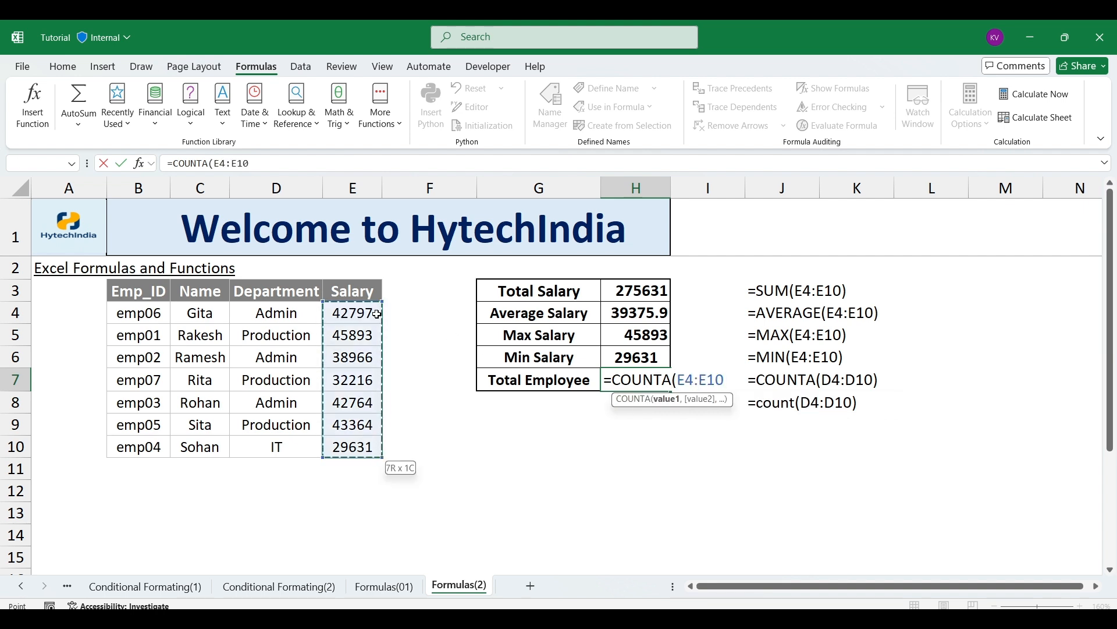
text())
key(Return)
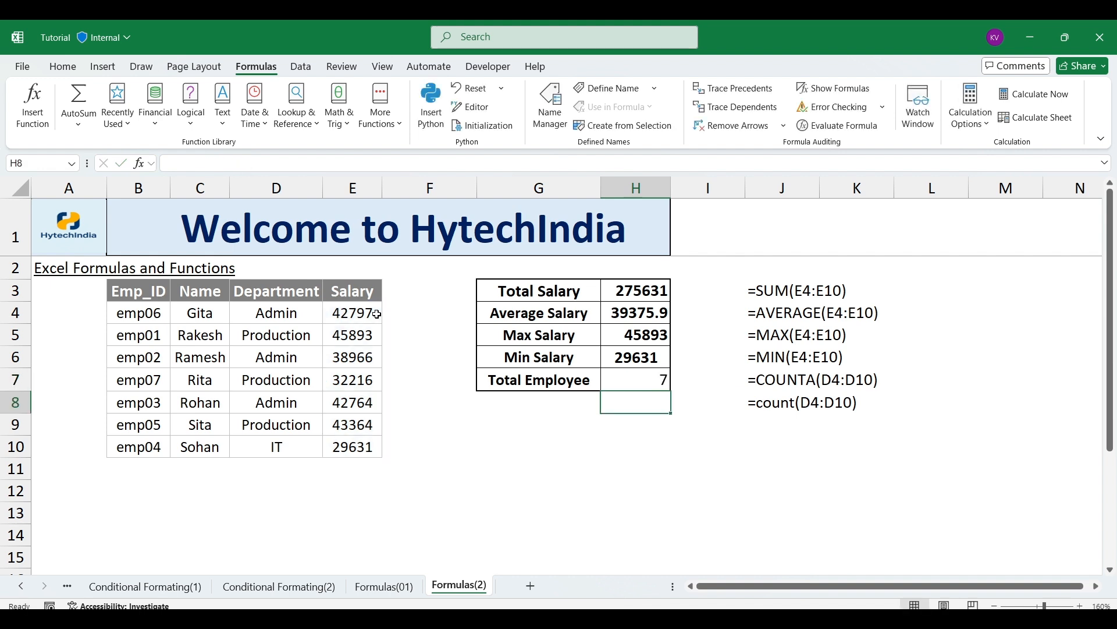
key(Up)
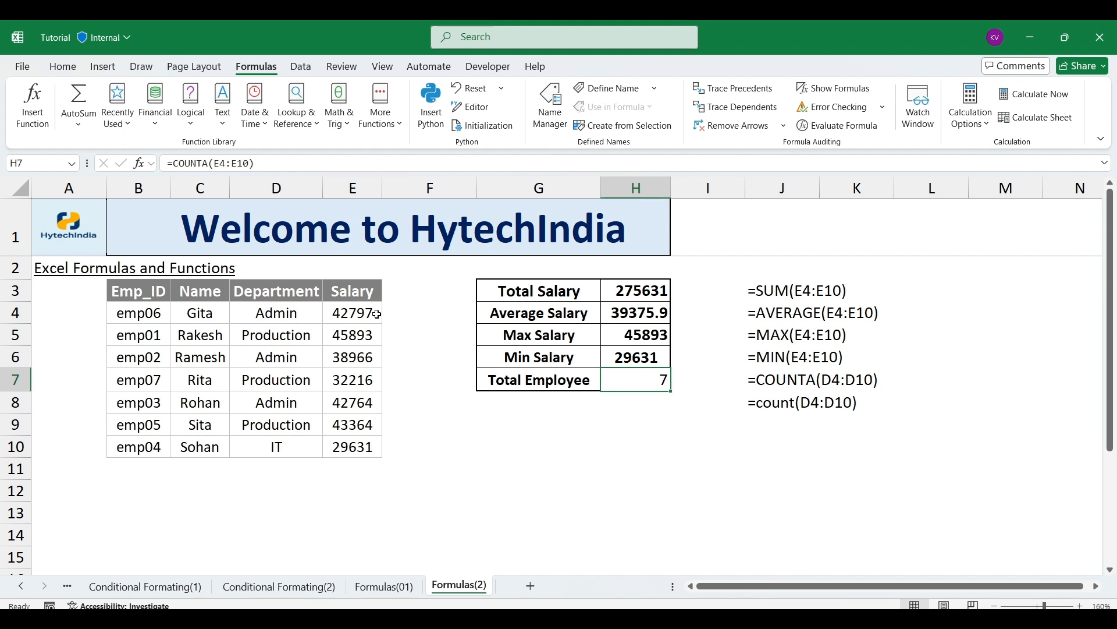
Step: Test the COUNTA formula by replacing emp02's salary in E6 with the text "ASDC", and undo that entry
click(337, 365)
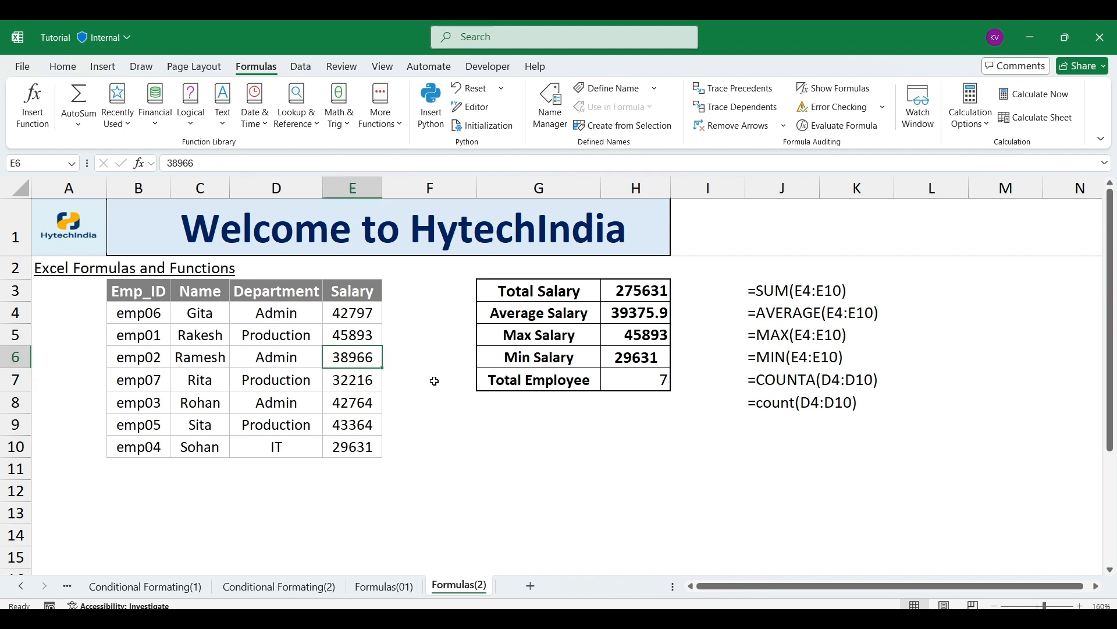
text(ASDC)
key(Return)
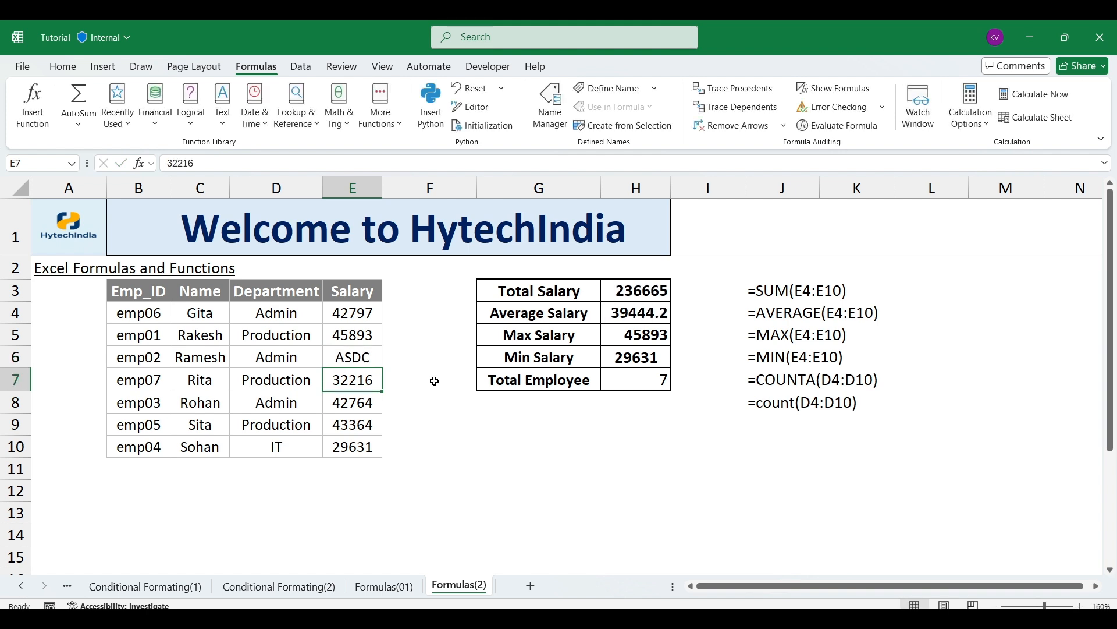
drag(339, 314, 347, 449)
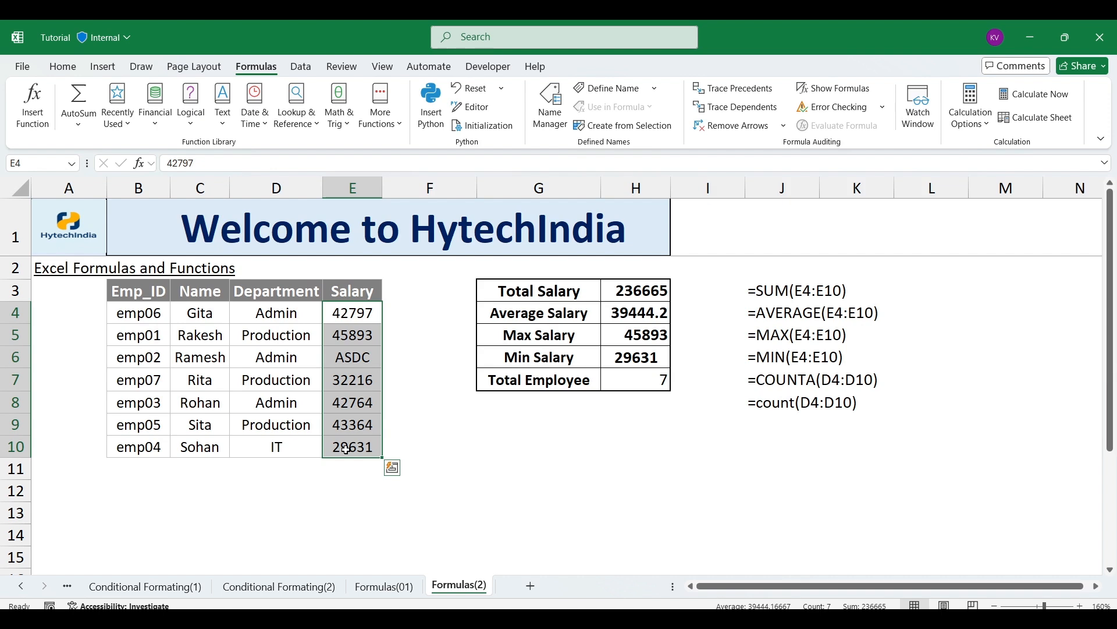
key(ctrl+z)
drag(342, 315, 338, 315)
key(Up)
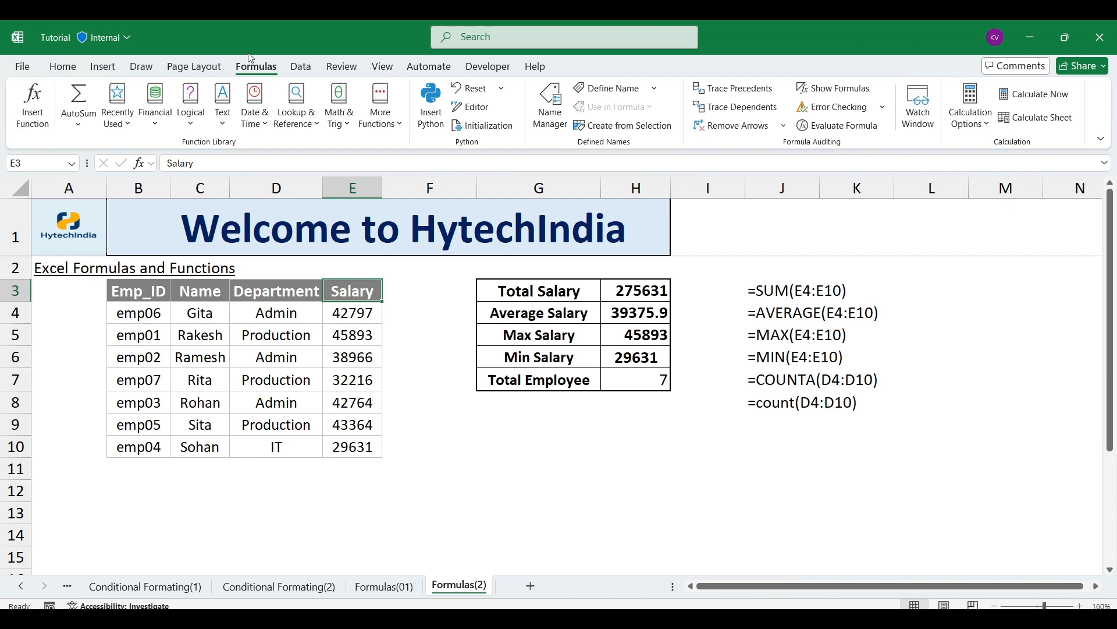
click(80, 133)
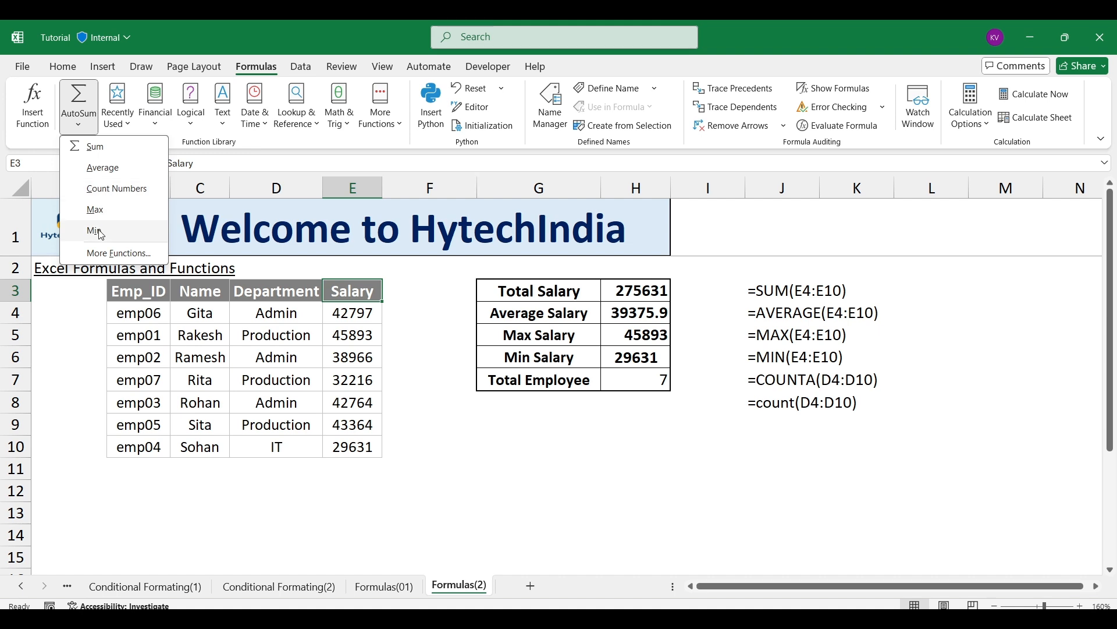
click(660, 466)
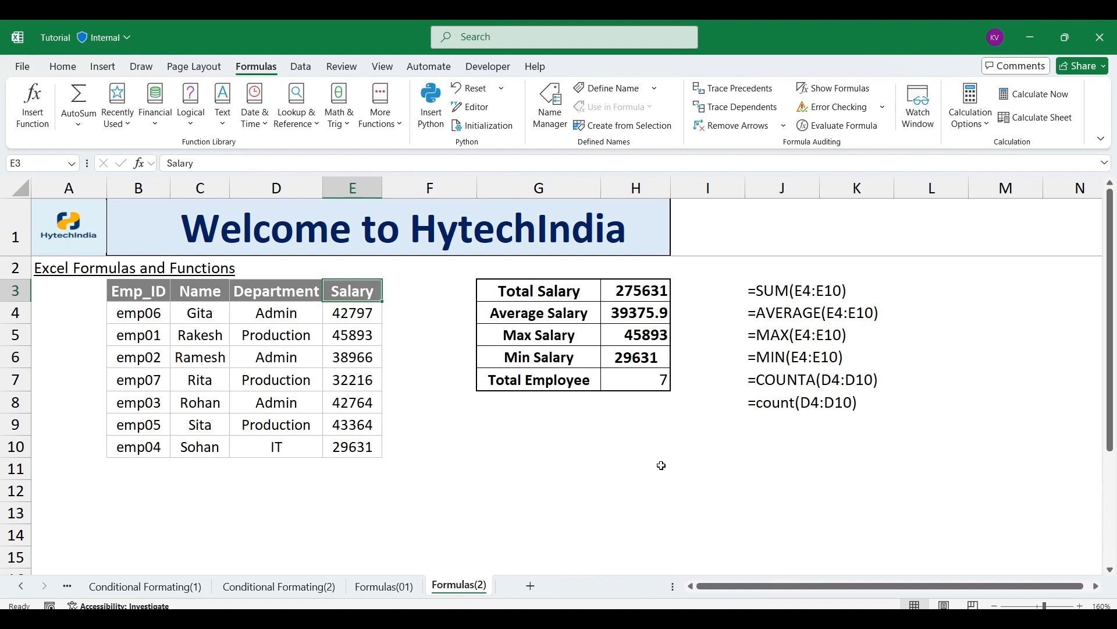
click(200, 125)
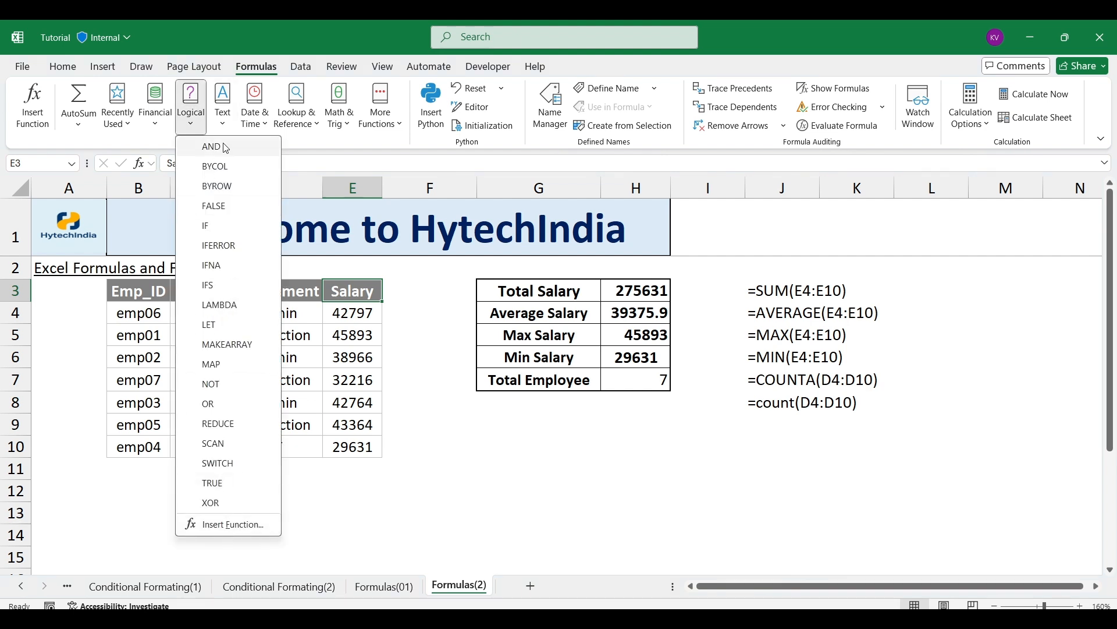
click(653, 516)
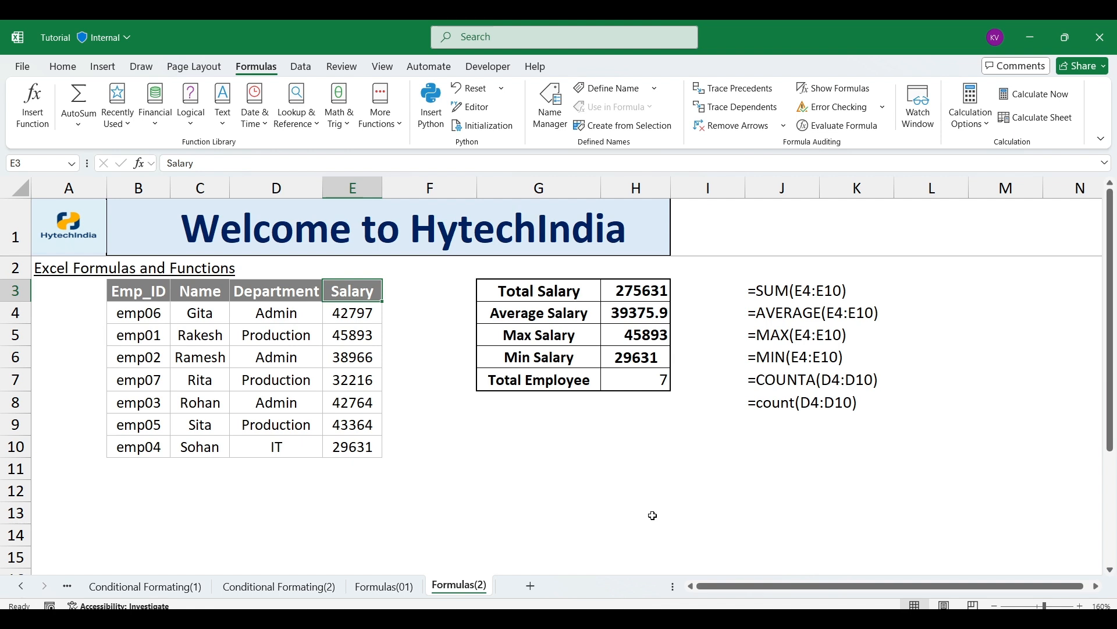